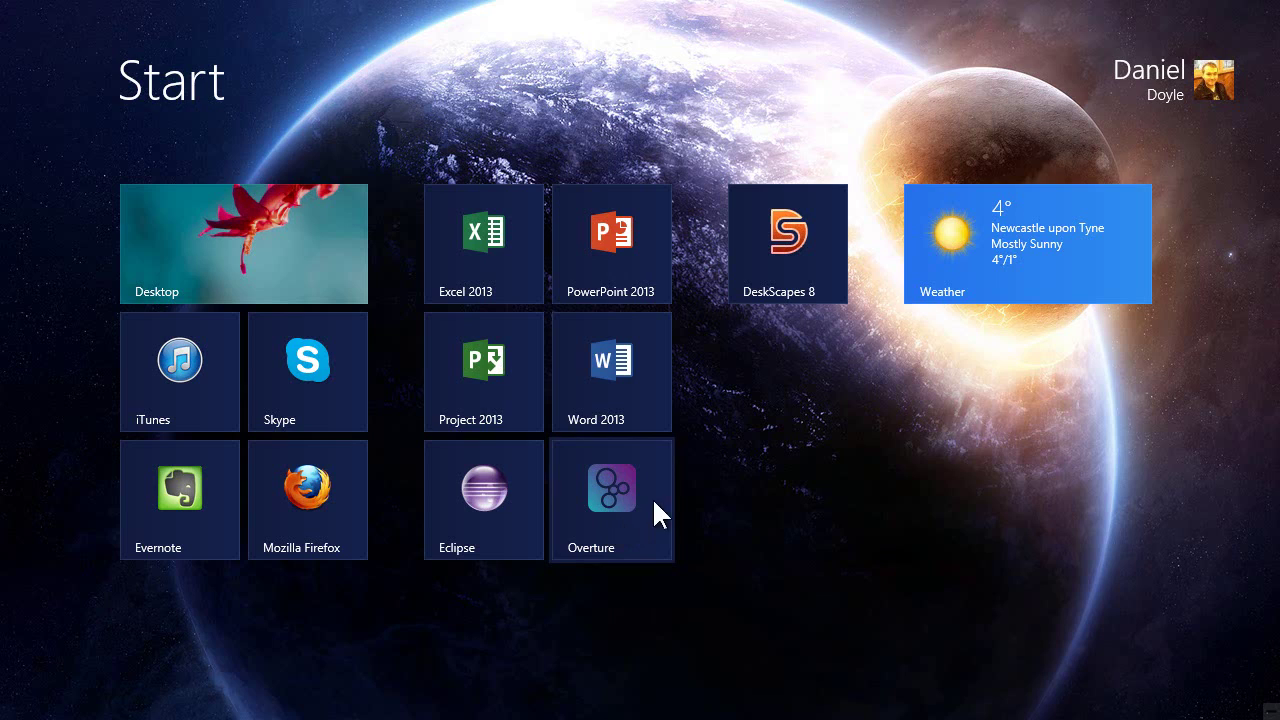
Open DeskScapes 8 and select the Desktop Earth dream at the top of the gallery.
click(785, 235)
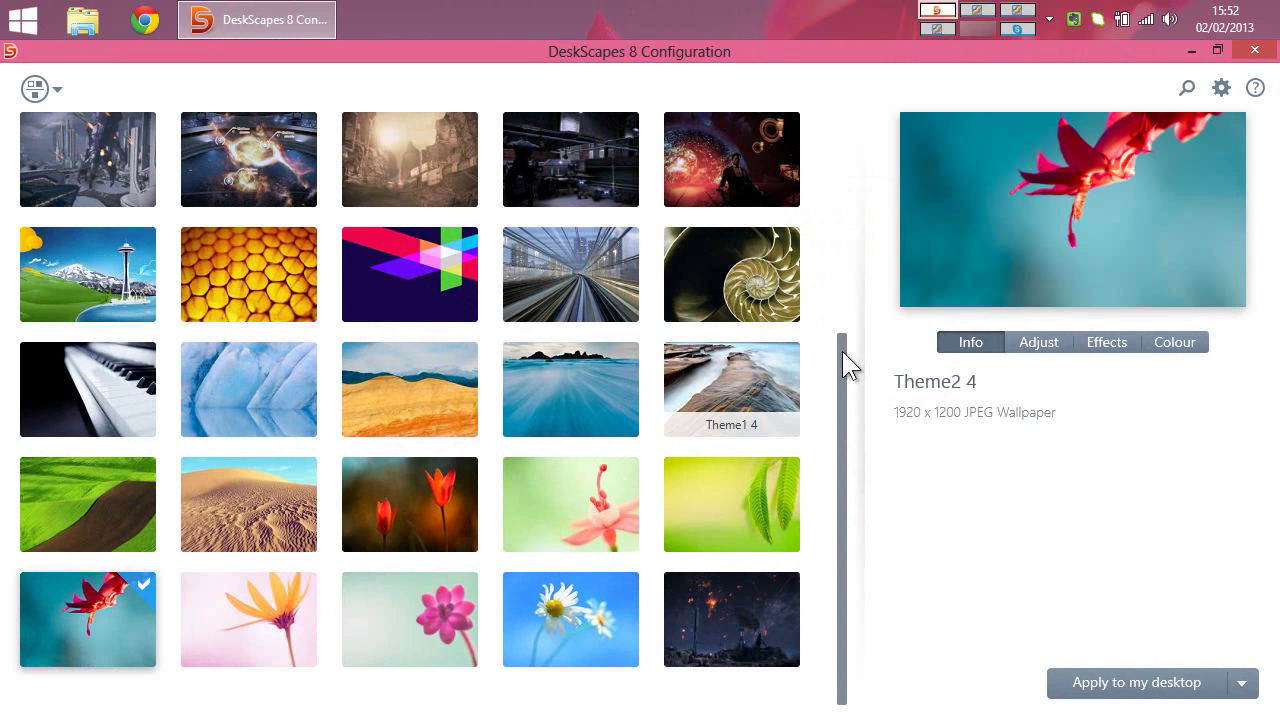
drag(842, 351, 847, 139)
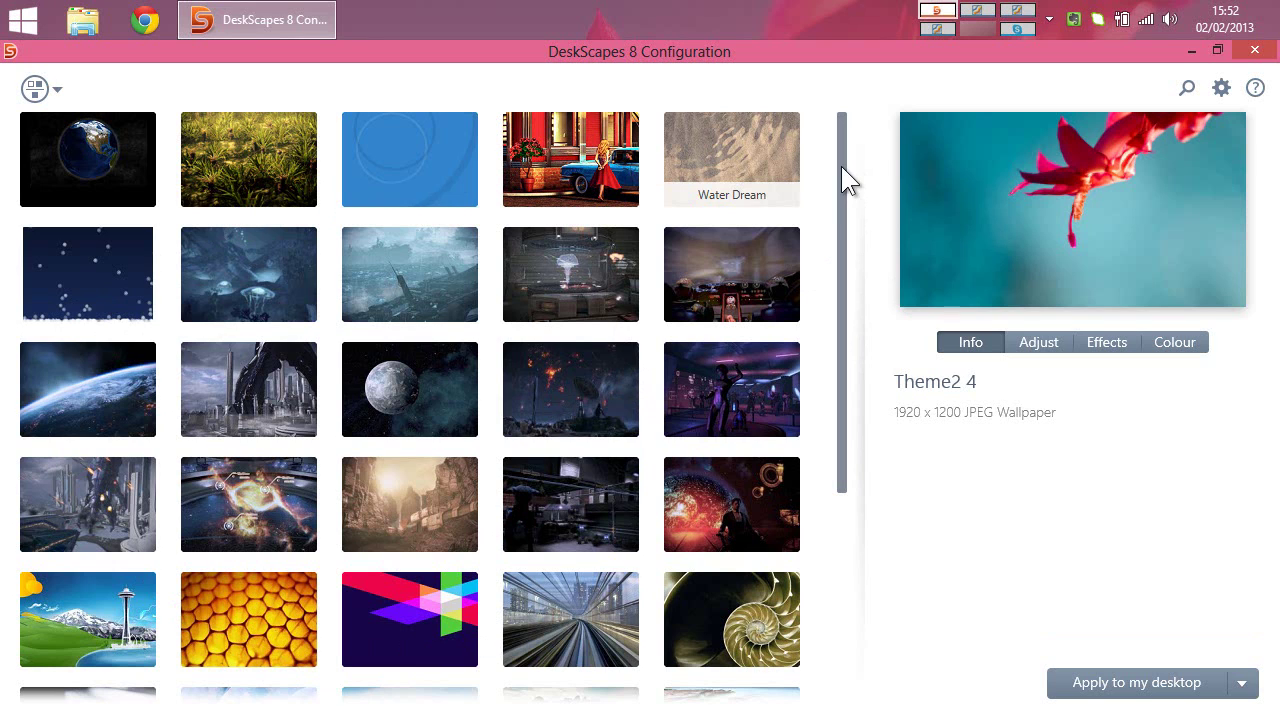
click(1192, 50)
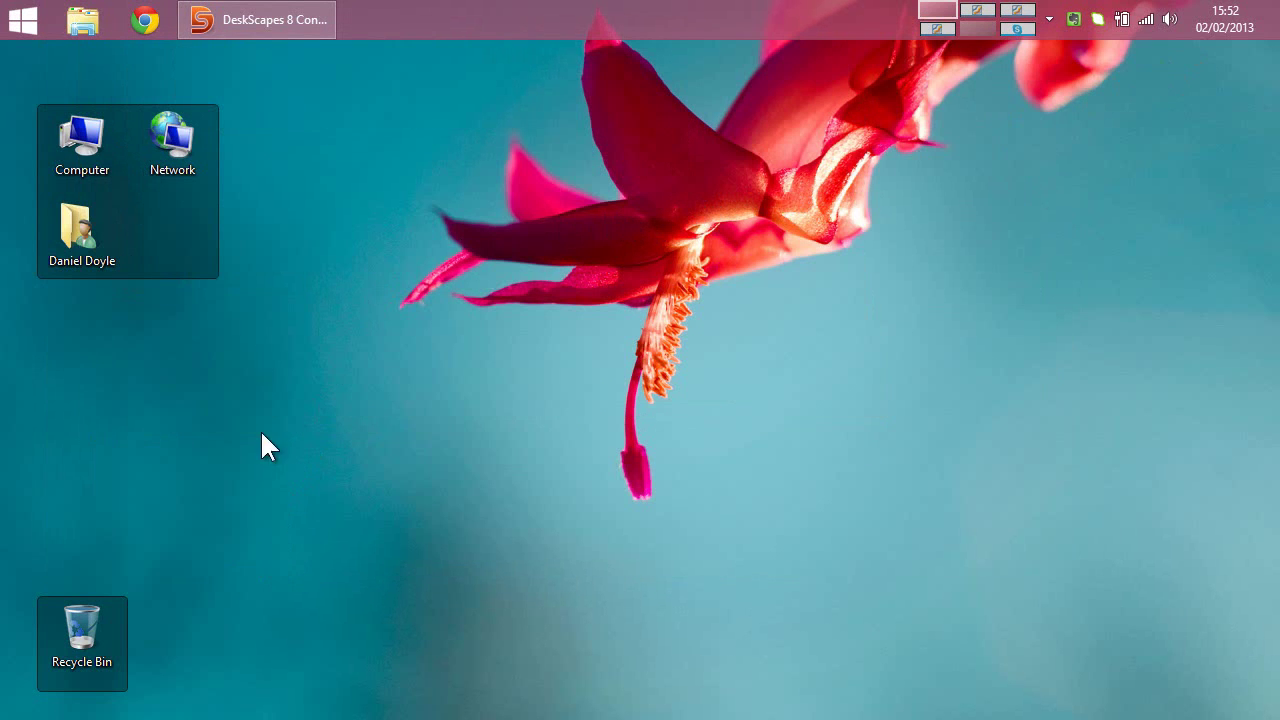
click(283, 23)
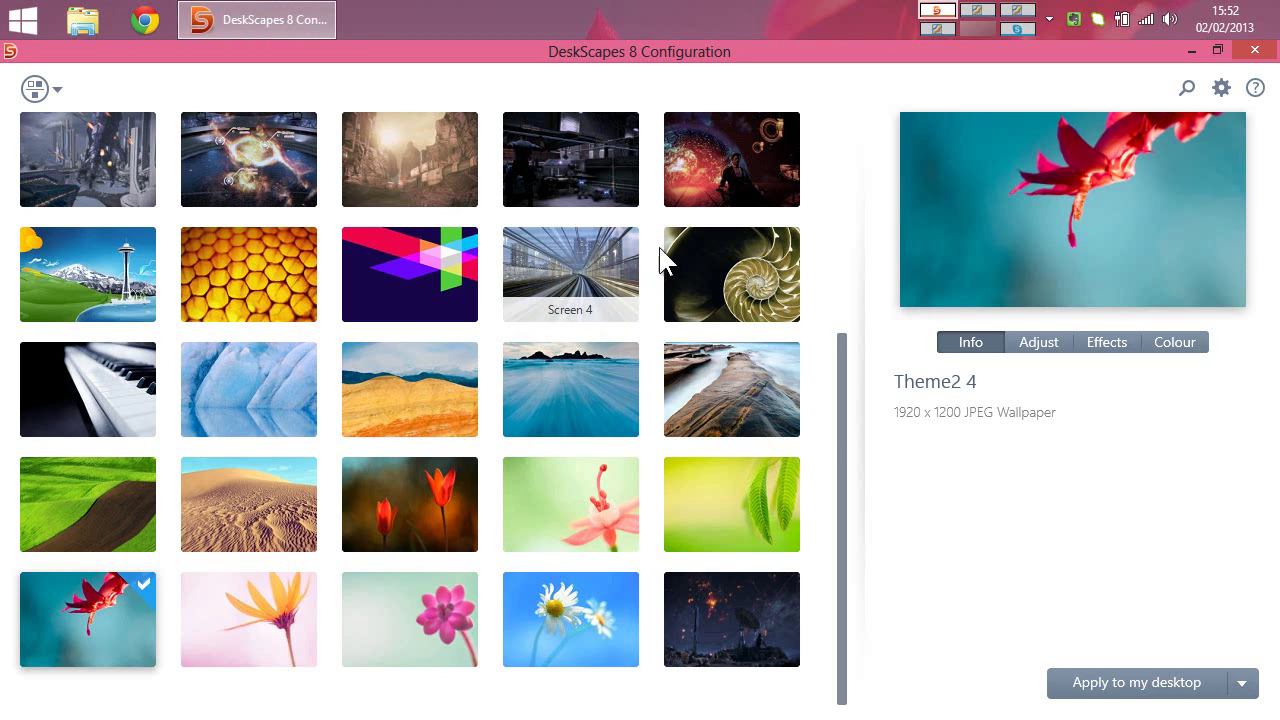
scroll(839, 442, up, 3)
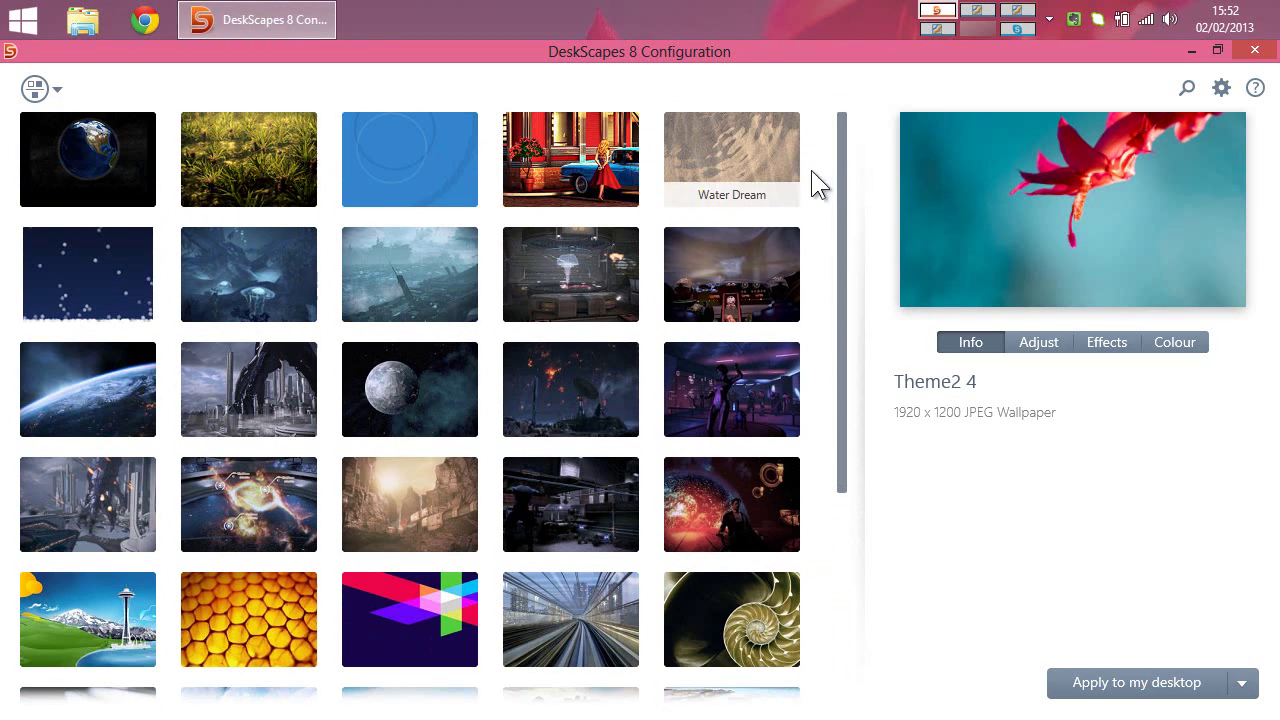
click(86, 143)
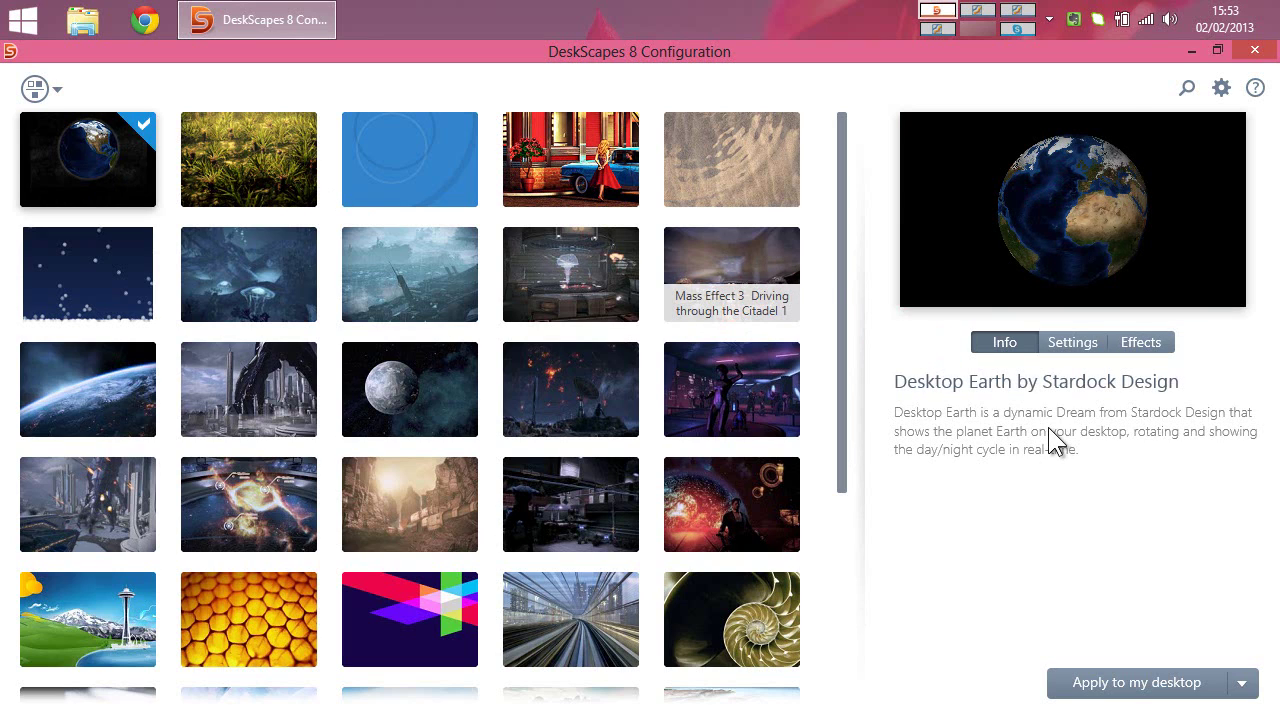
Apply Desktop Earth as the desktop background and view the globe.
click(1098, 688)
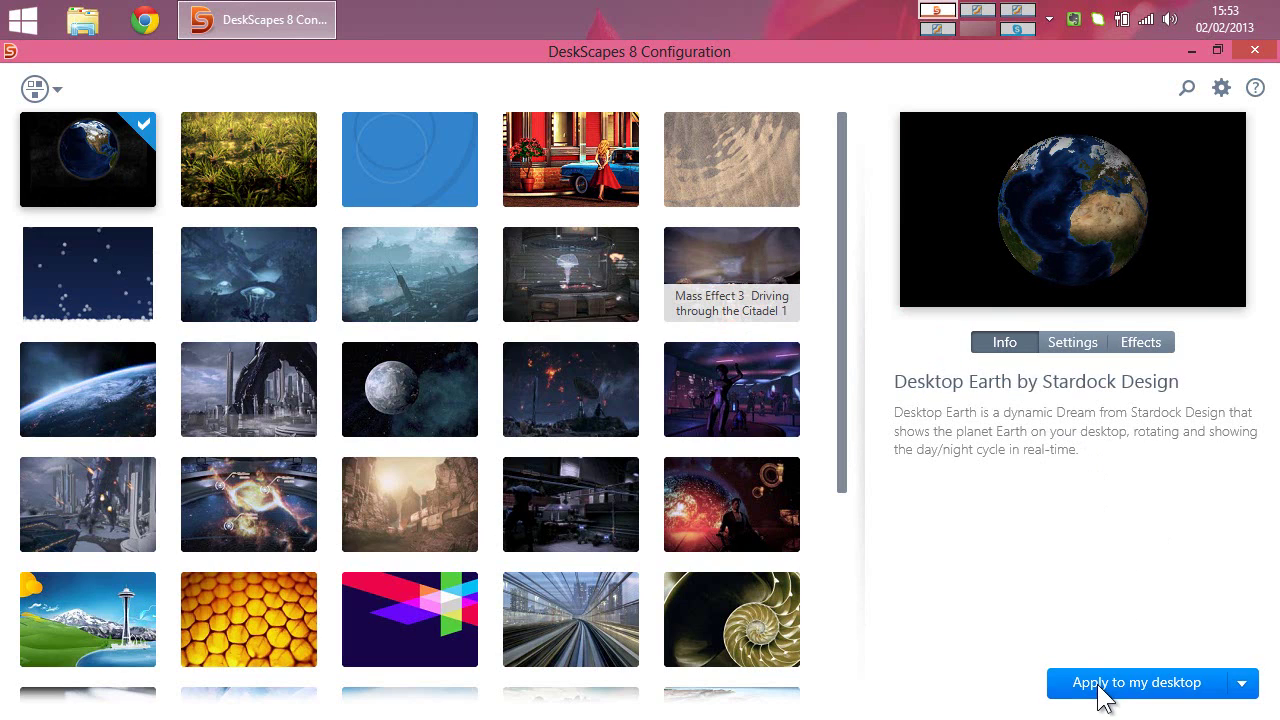
click(1197, 53)
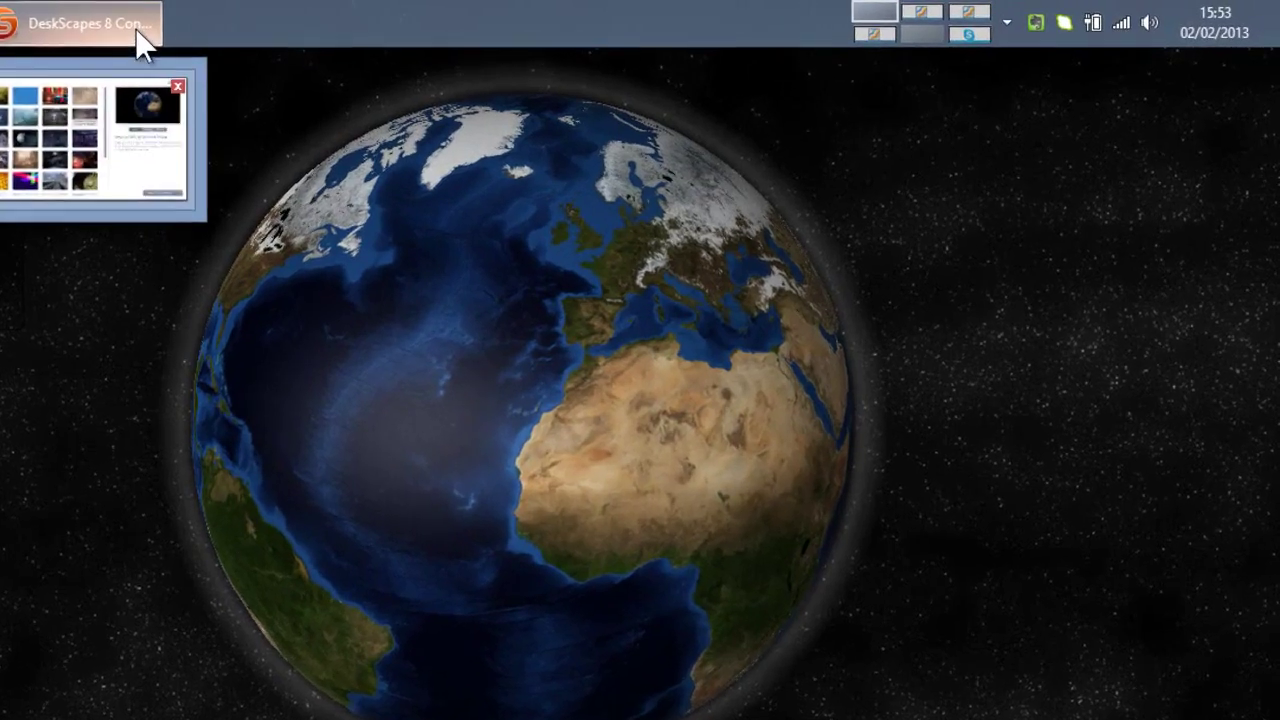
click(318, 38)
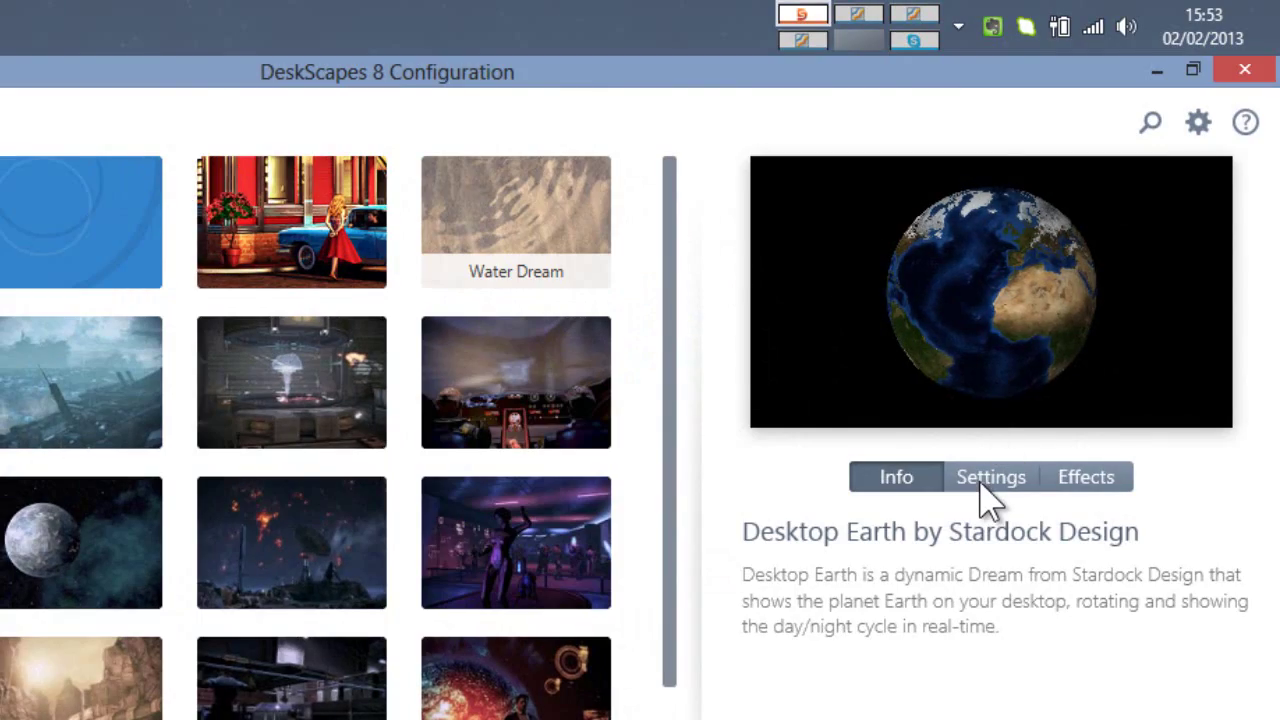
Raise Desktop Earth's rotation speed toward Fast and check the faster-spinning globe.
click(983, 480)
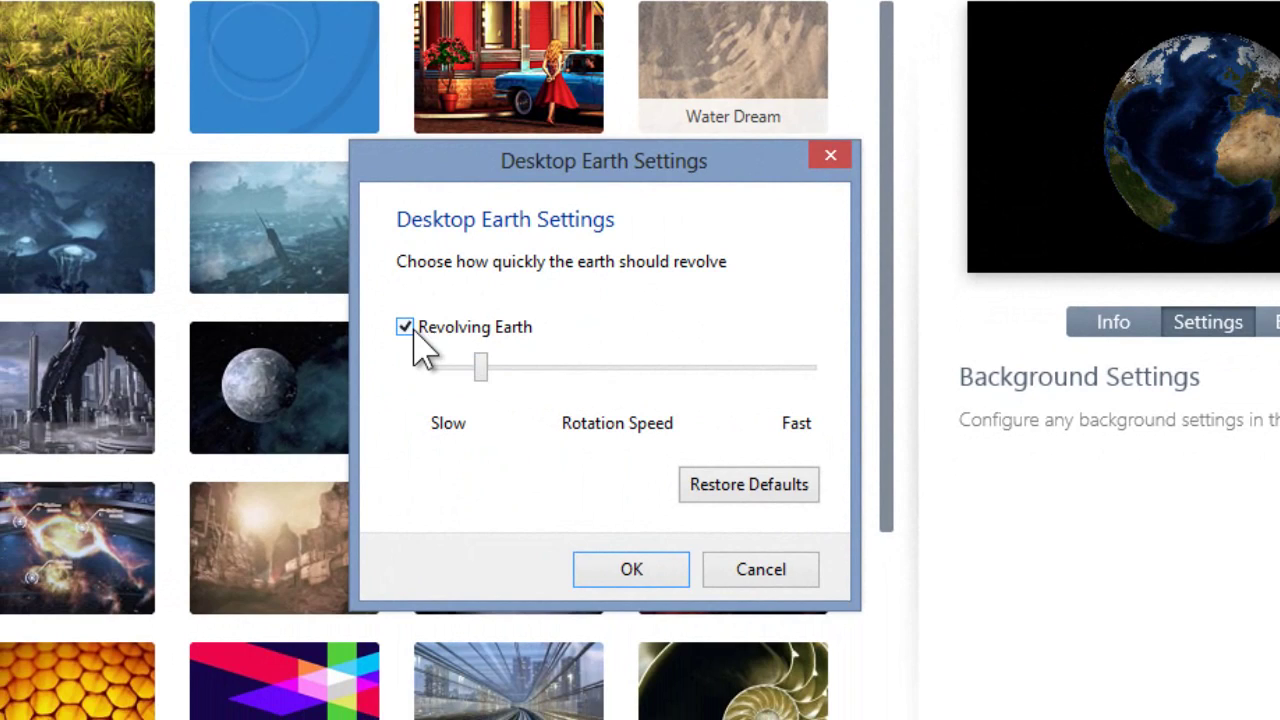
drag(485, 369, 672, 372)
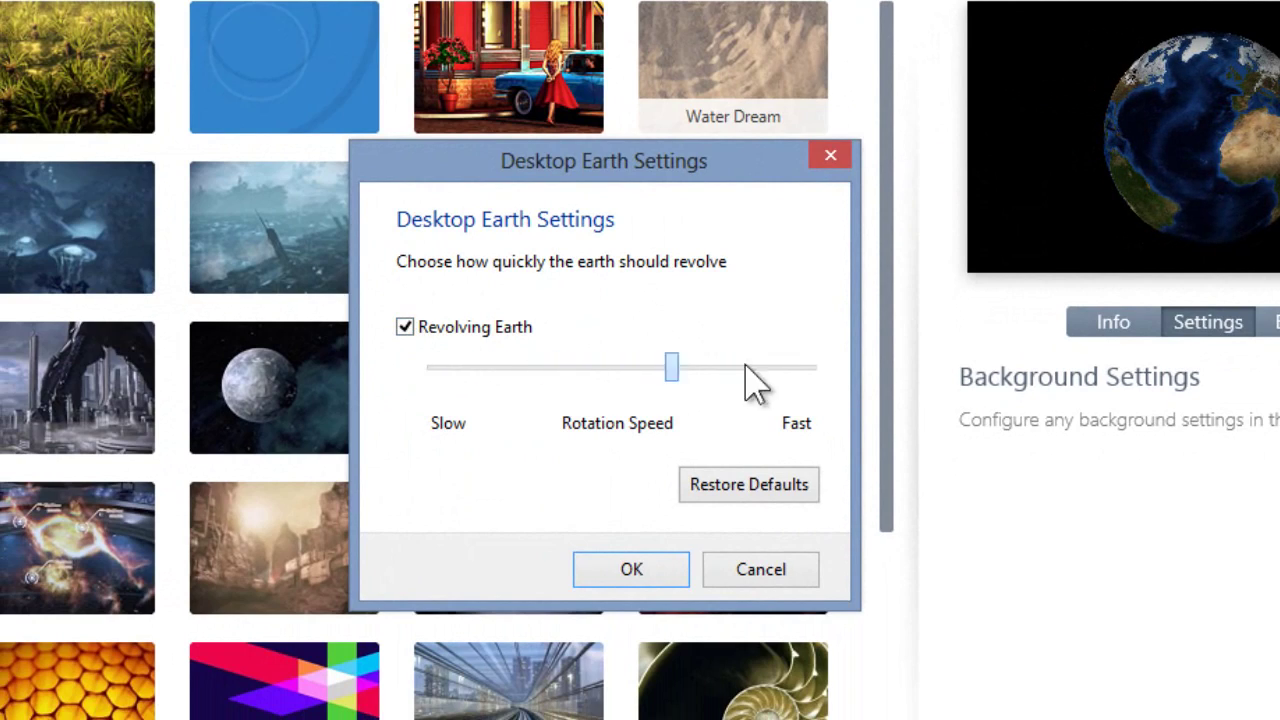
drag(755, 382, 803, 437)
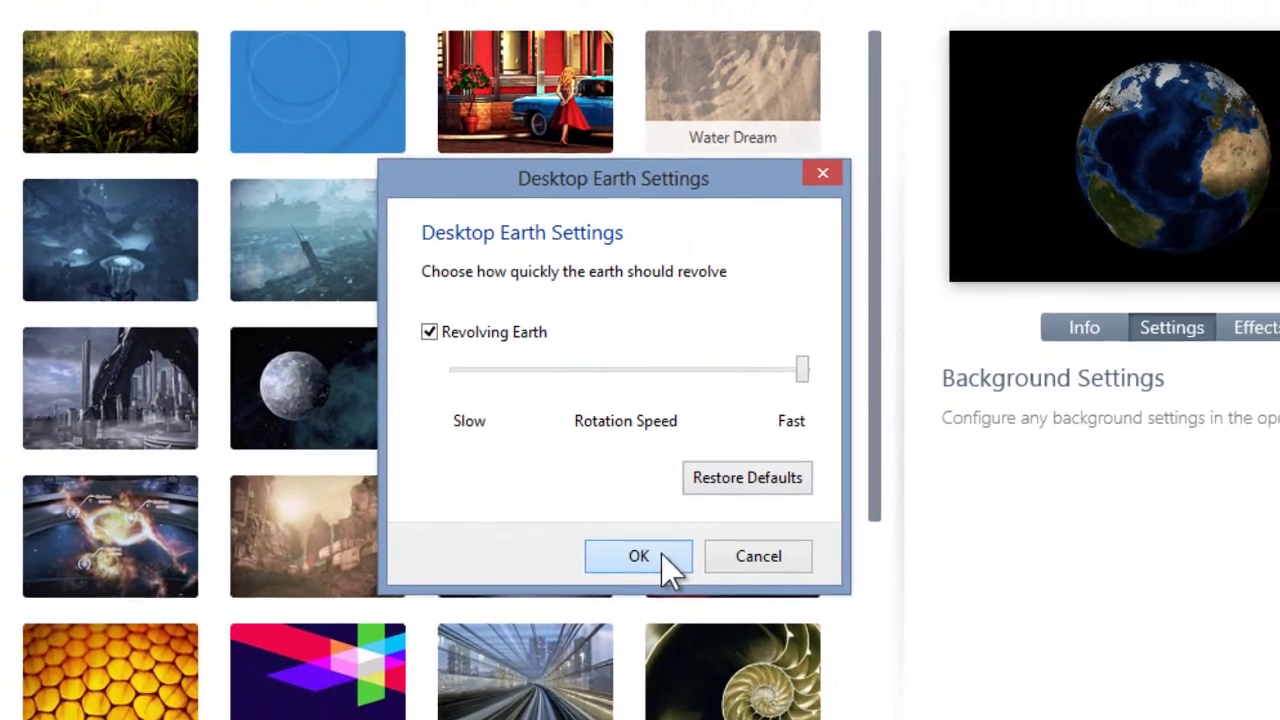
click(651, 569)
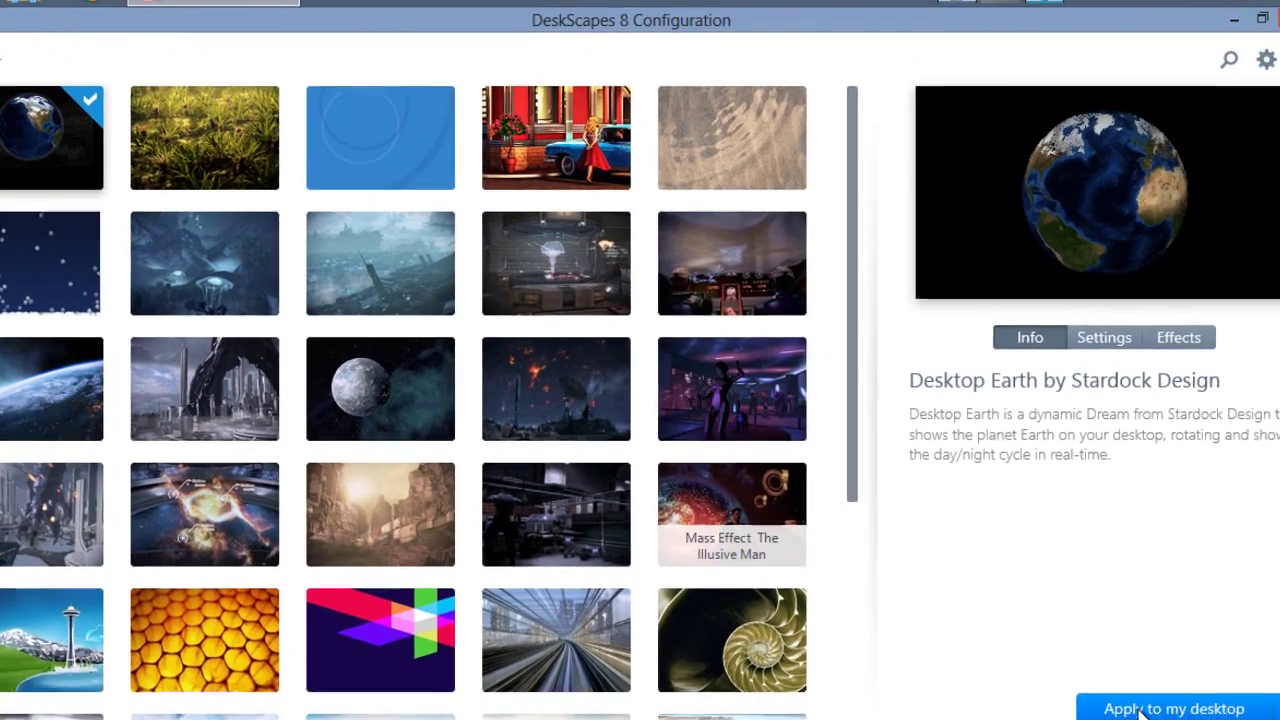
click(1230, 17)
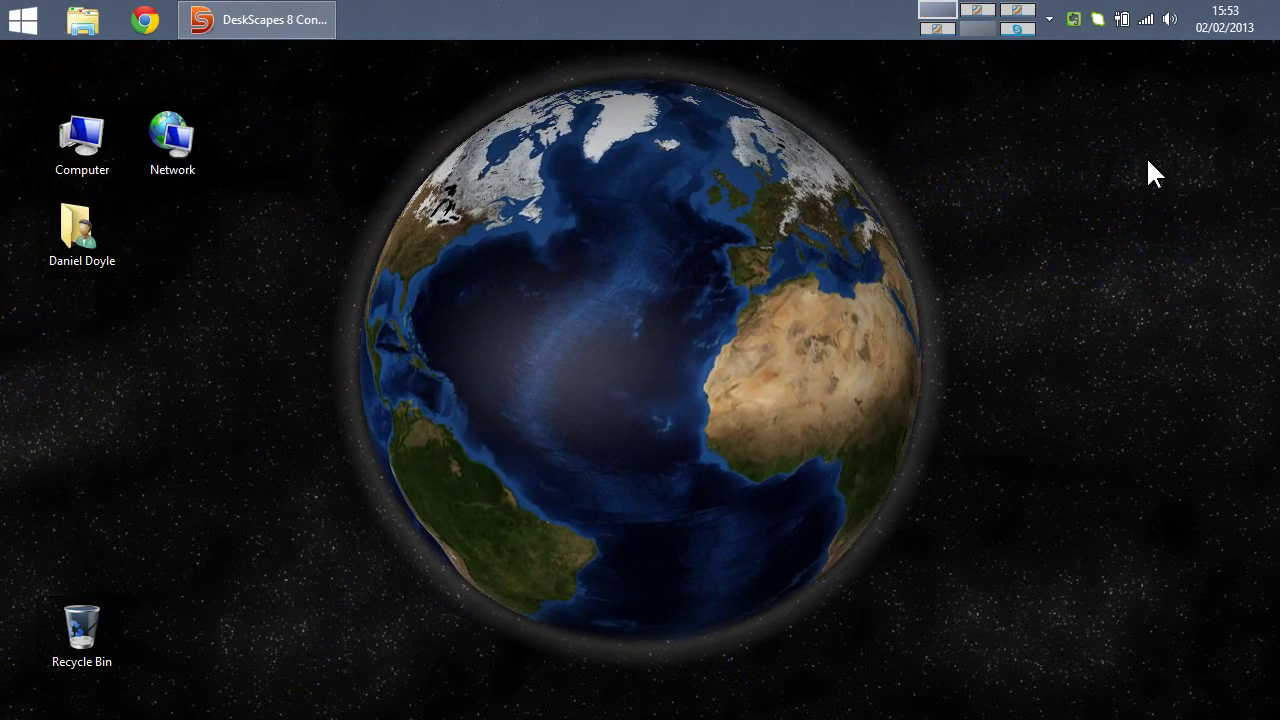
click(300, 32)
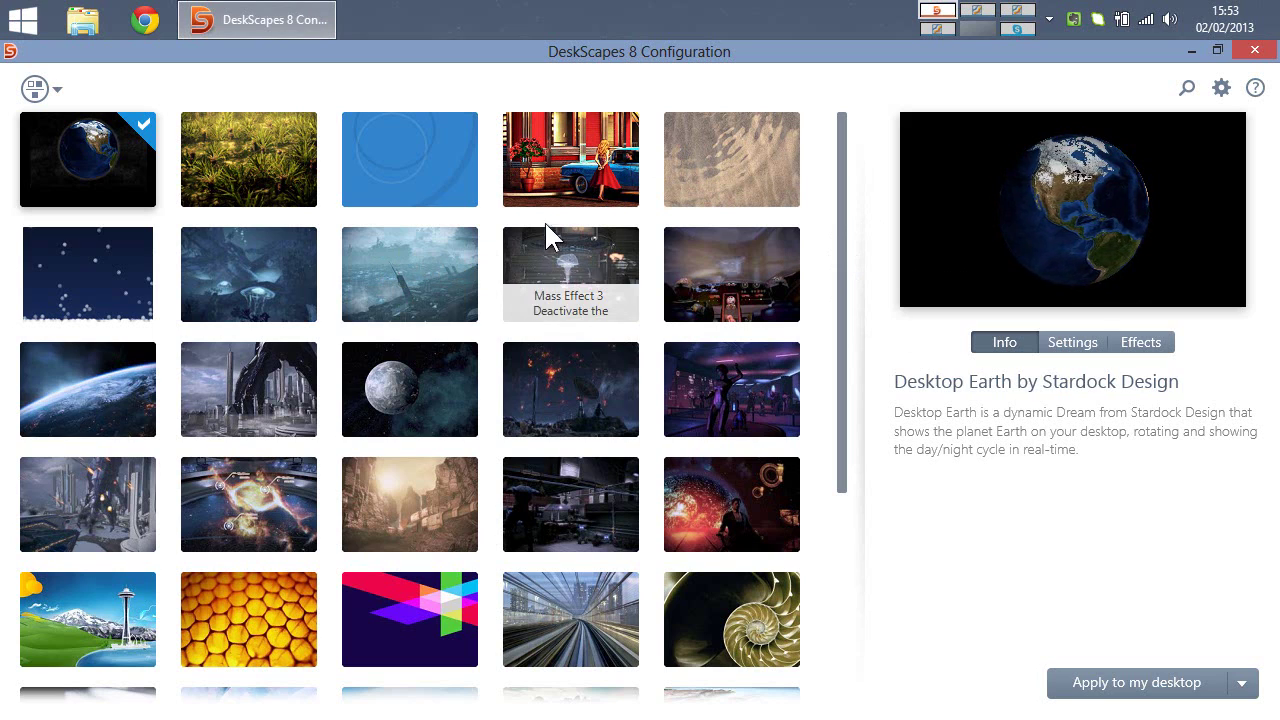
Select the Vintage Dream diner wallpaper and view it on the desktop.
click(573, 152)
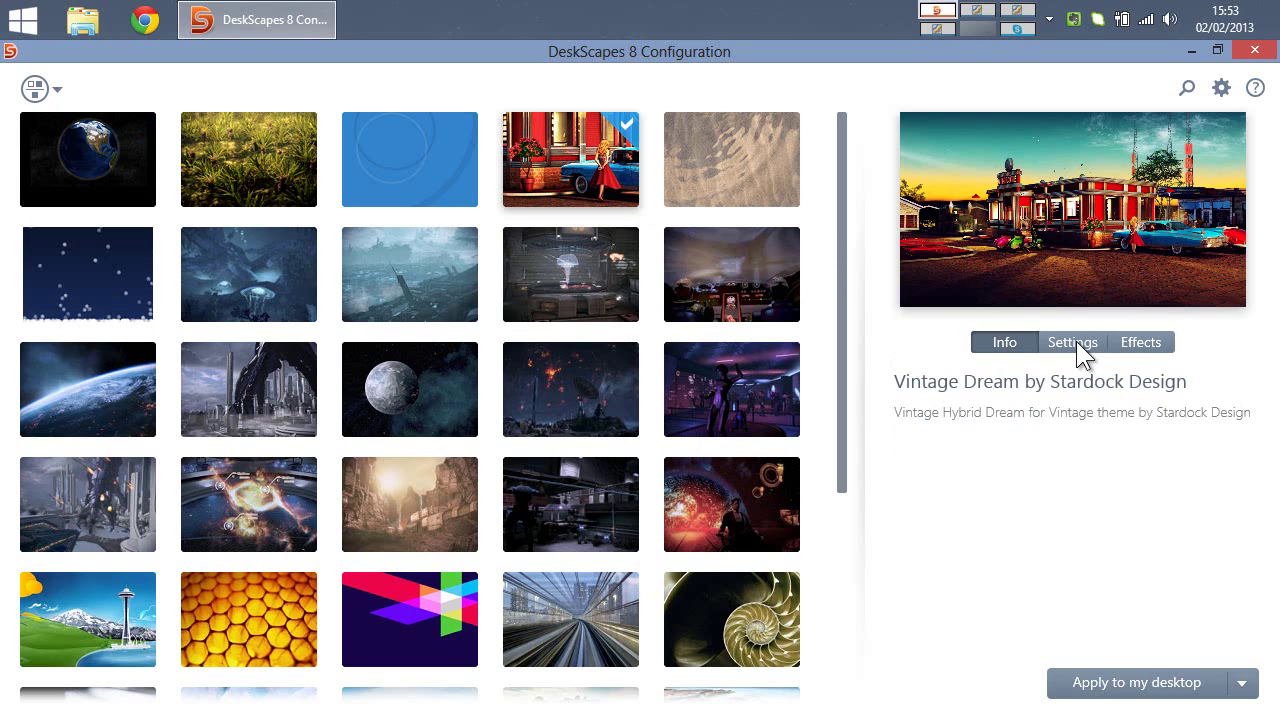
click(1191, 50)
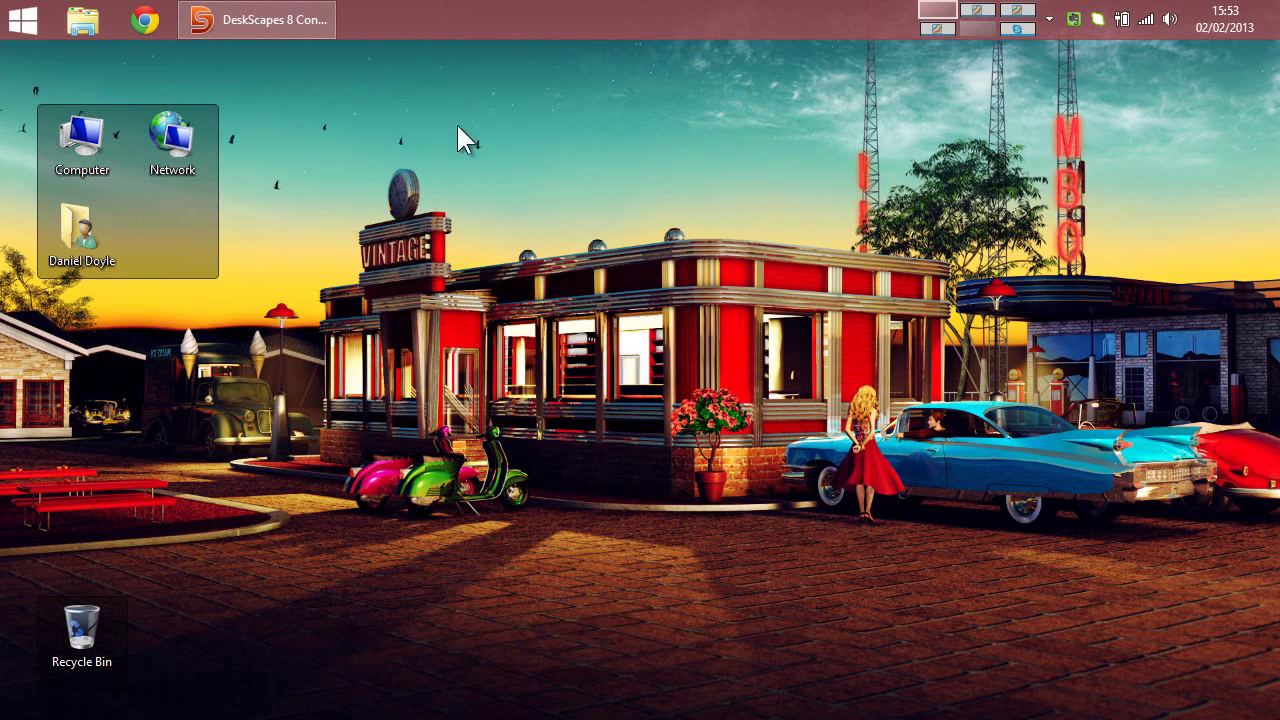
Apply the Blue colours only effect to Vintage Dream and view the recoloured desktop.
key(alt+Tab)
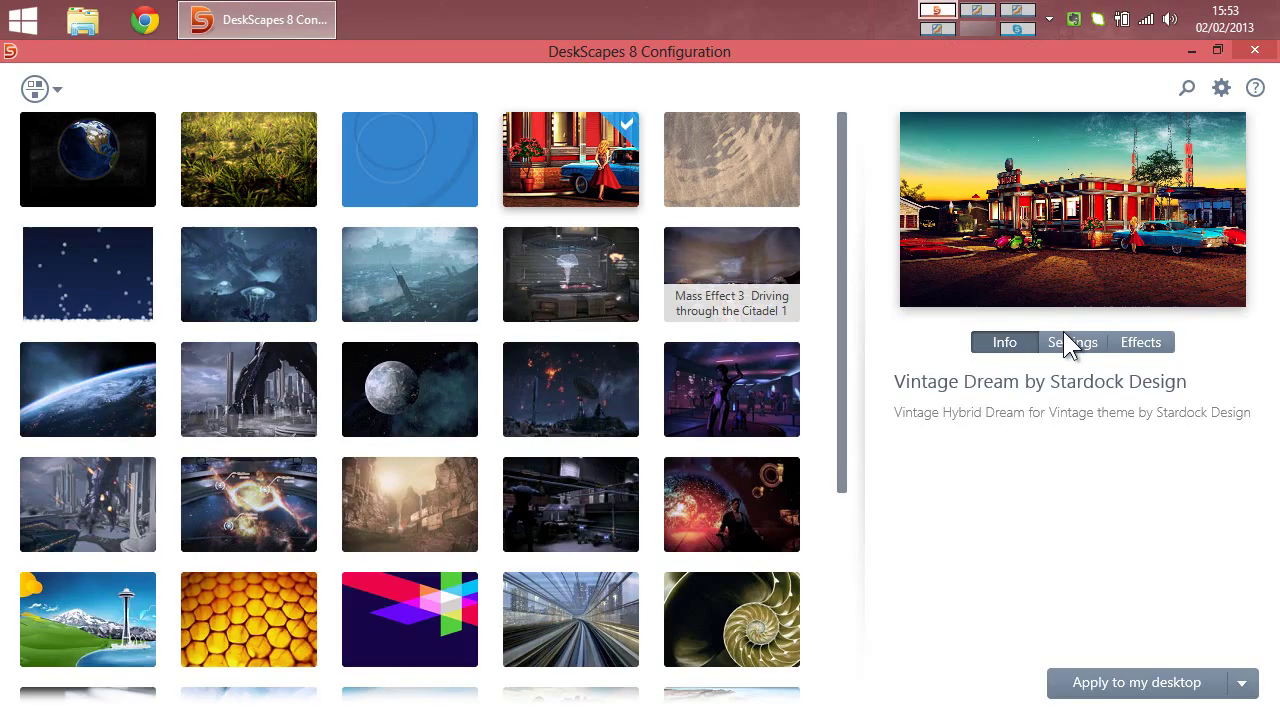
click(1066, 340)
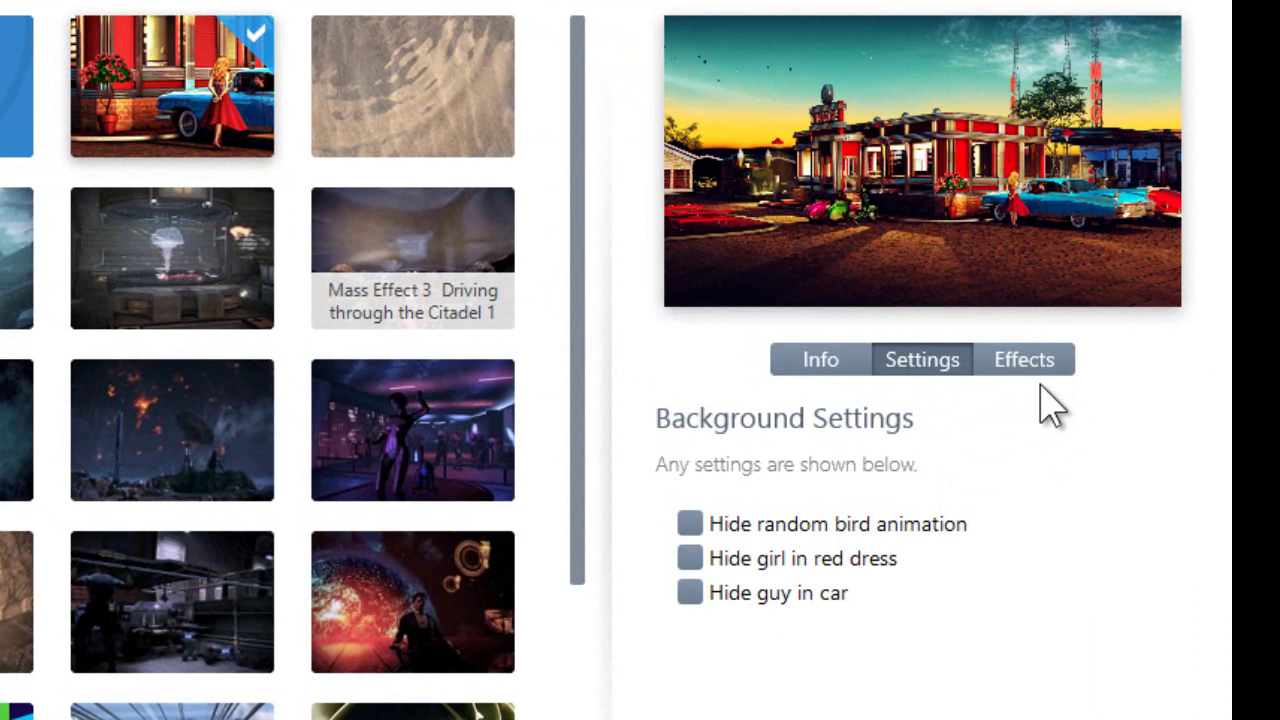
click(1040, 368)
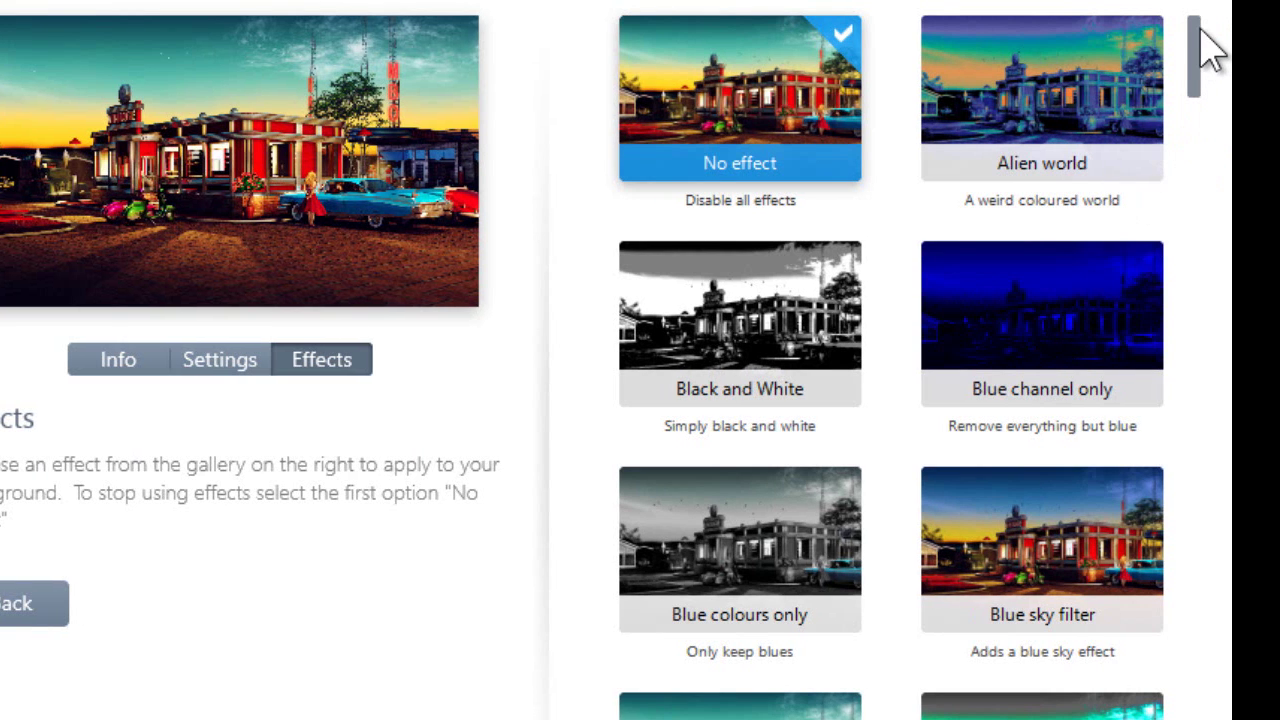
scroll(1043, 163, down, 4)
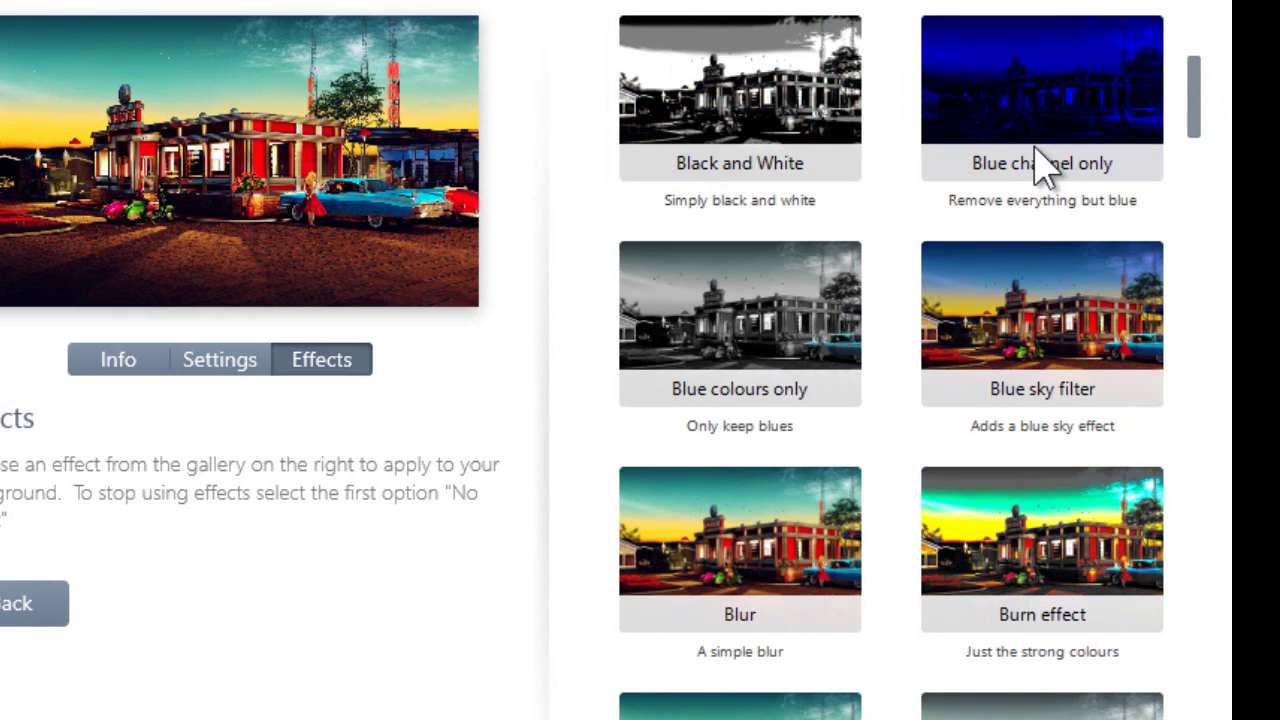
scroll(1043, 163, down, 12)
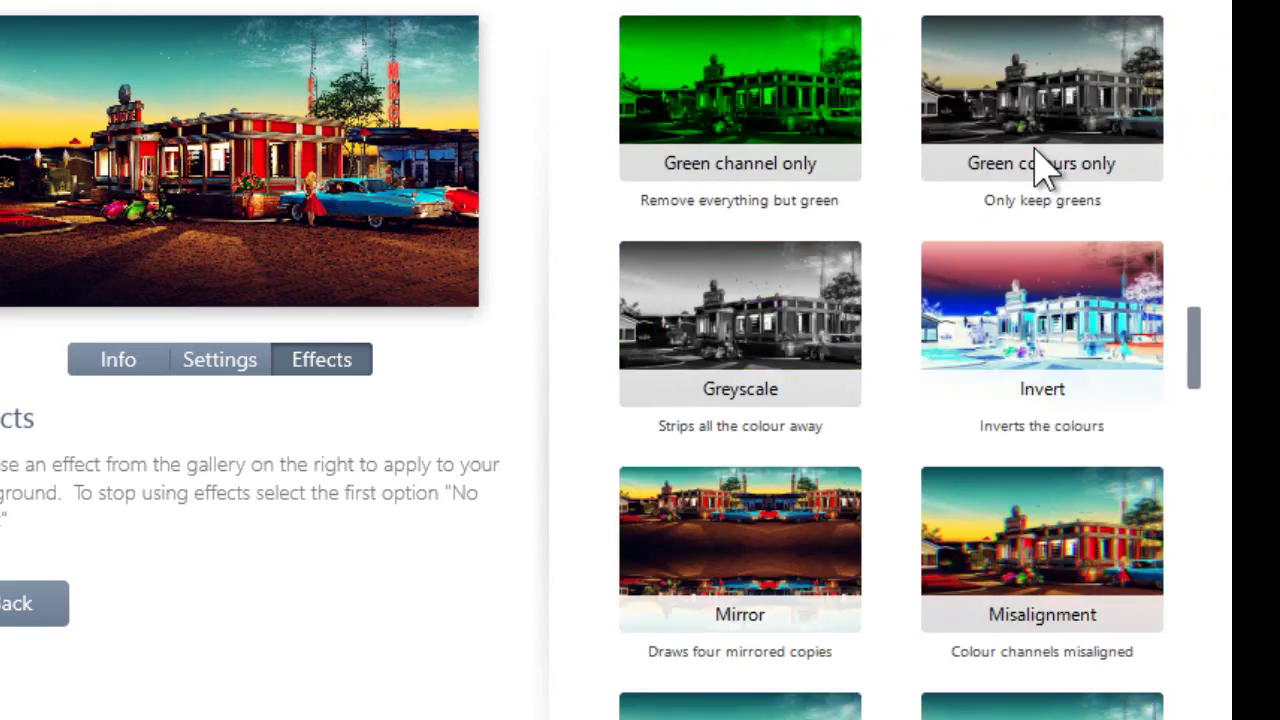
scroll(1043, 163, up, 16)
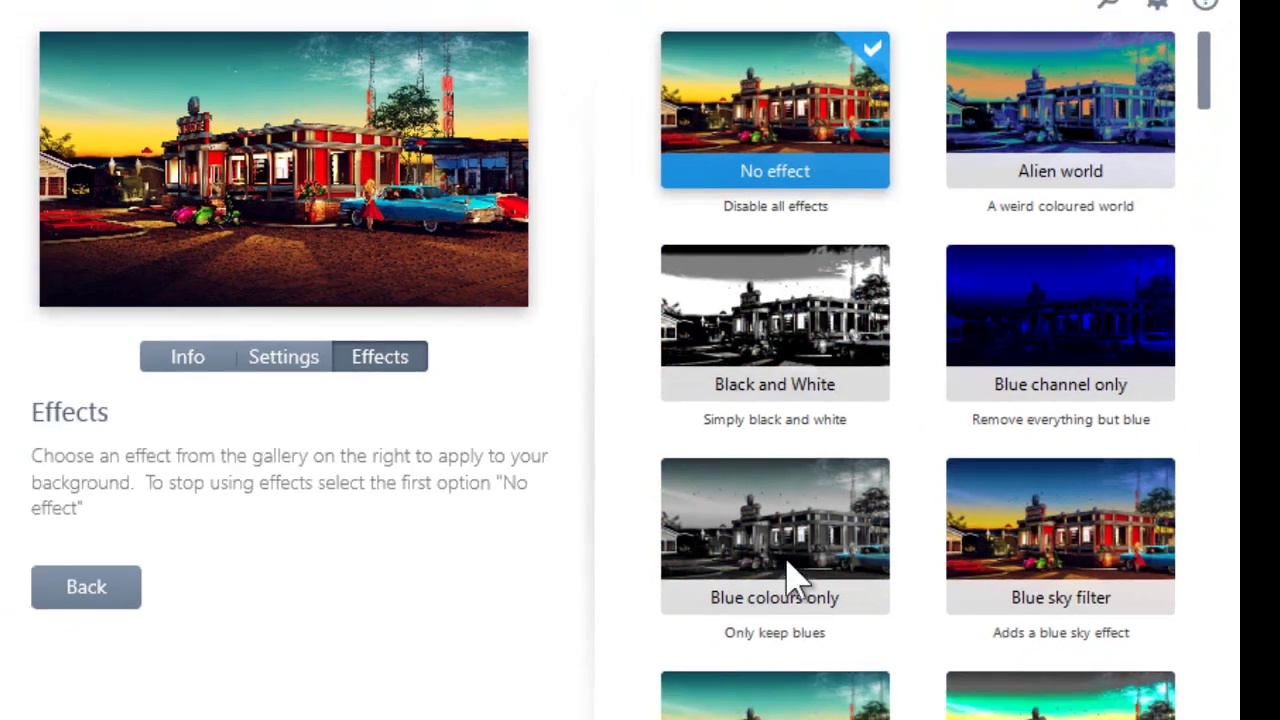
click(757, 580)
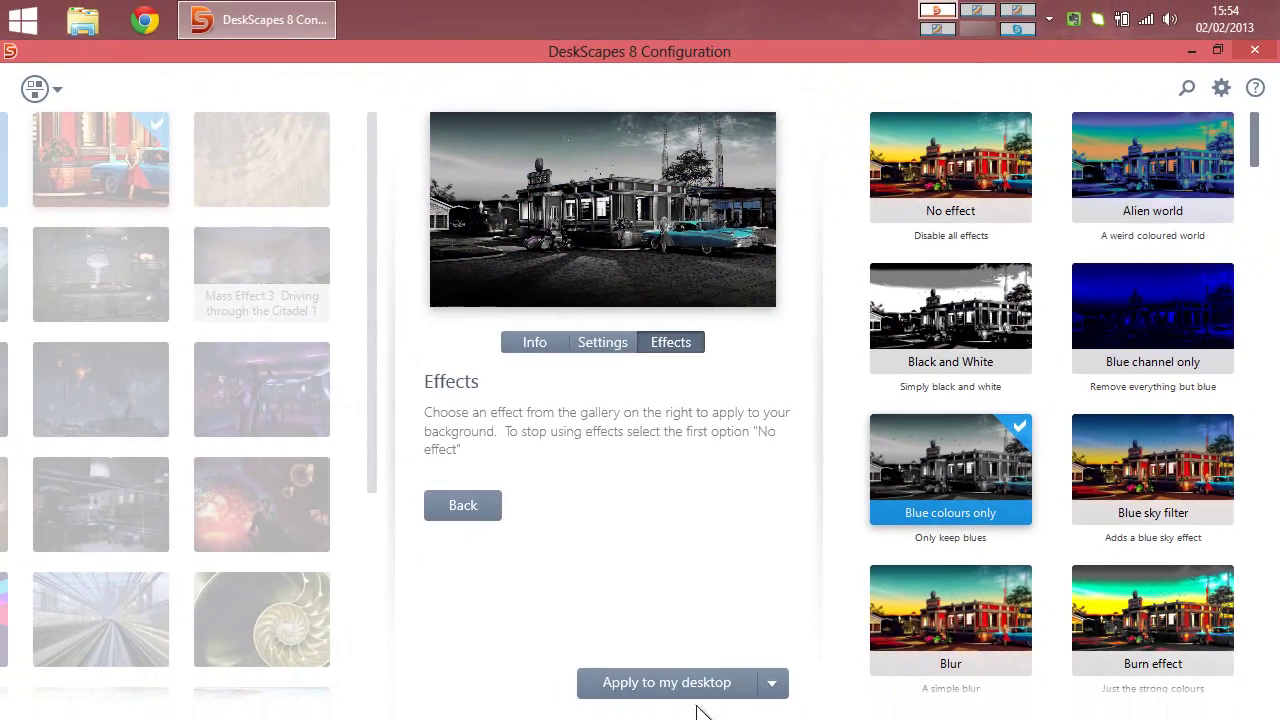
click(688, 690)
click(1188, 52)
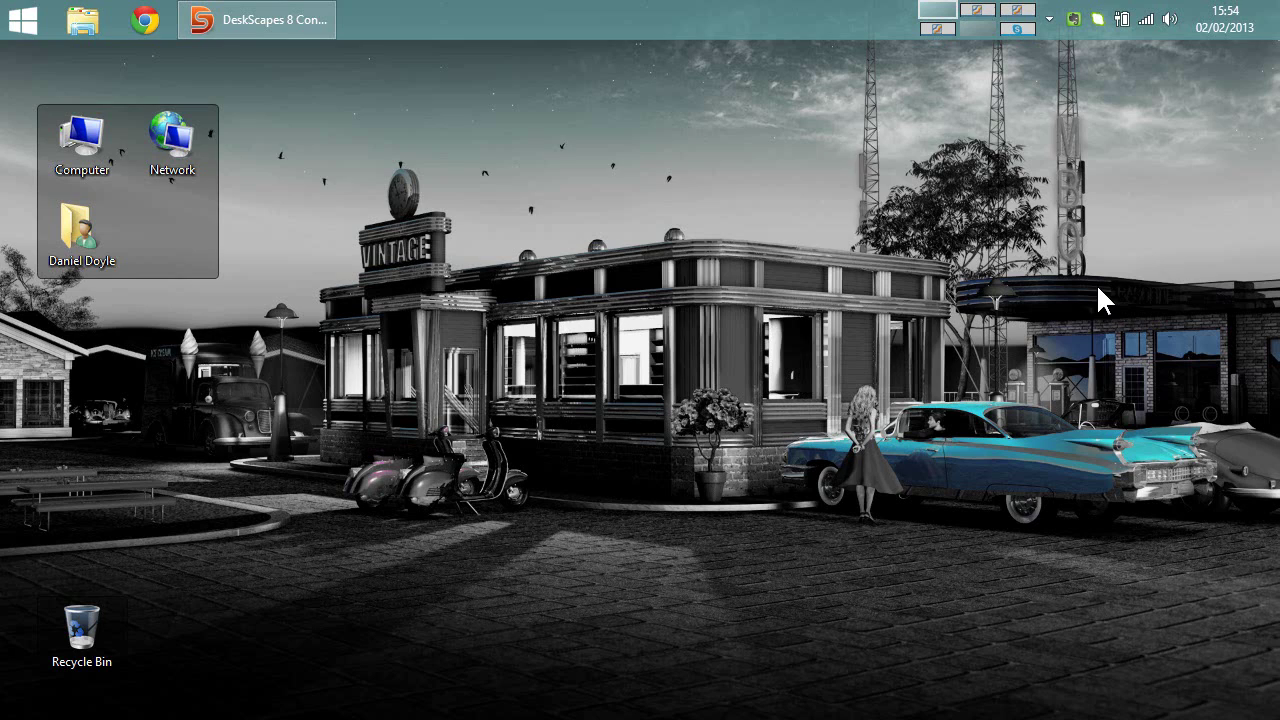
Set Vintage Dream's effect back to No effect and return to the gallery.
click(318, 19)
click(976, 155)
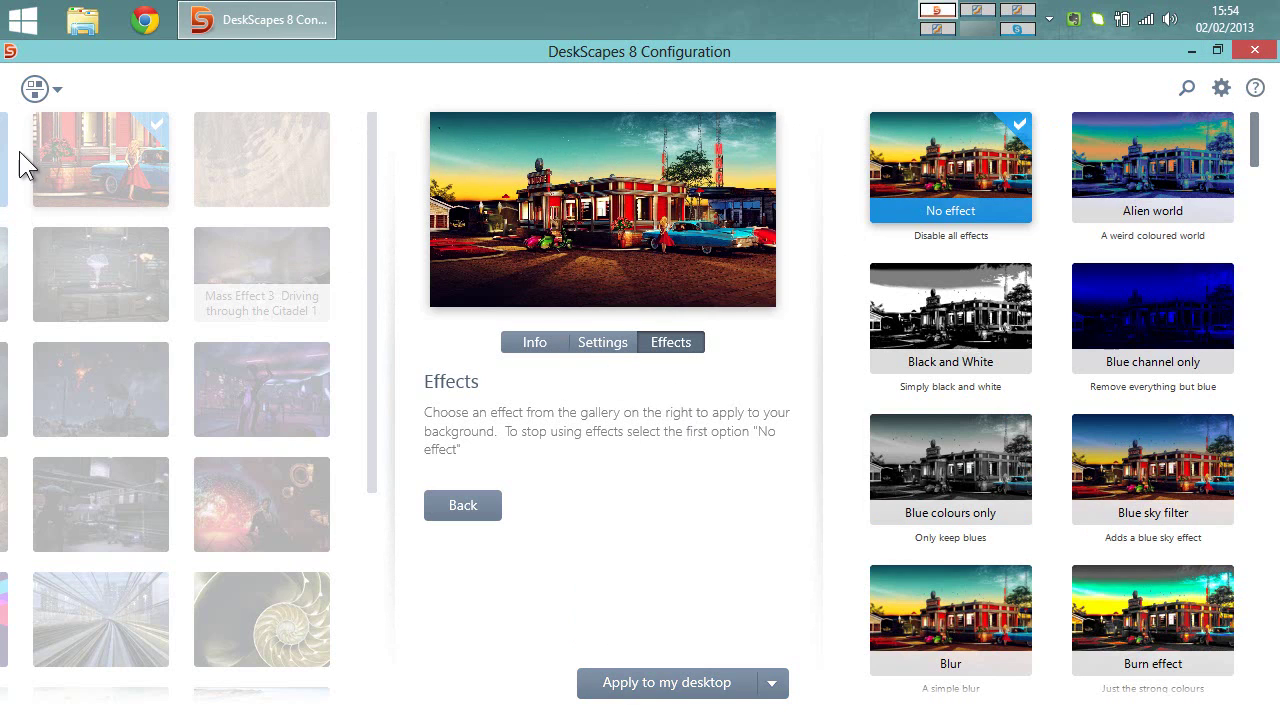
click(38, 88)
Select Water Dream and set much larger drips with shorter time between them.
click(463, 505)
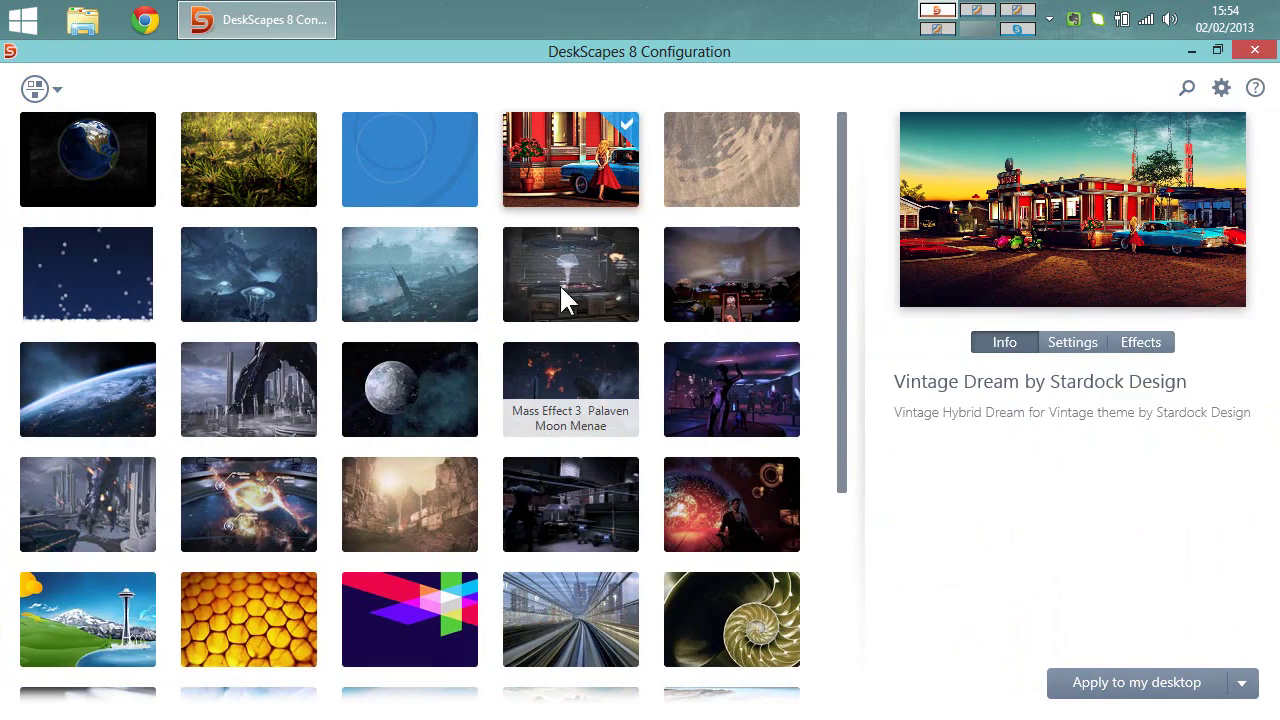
click(745, 141)
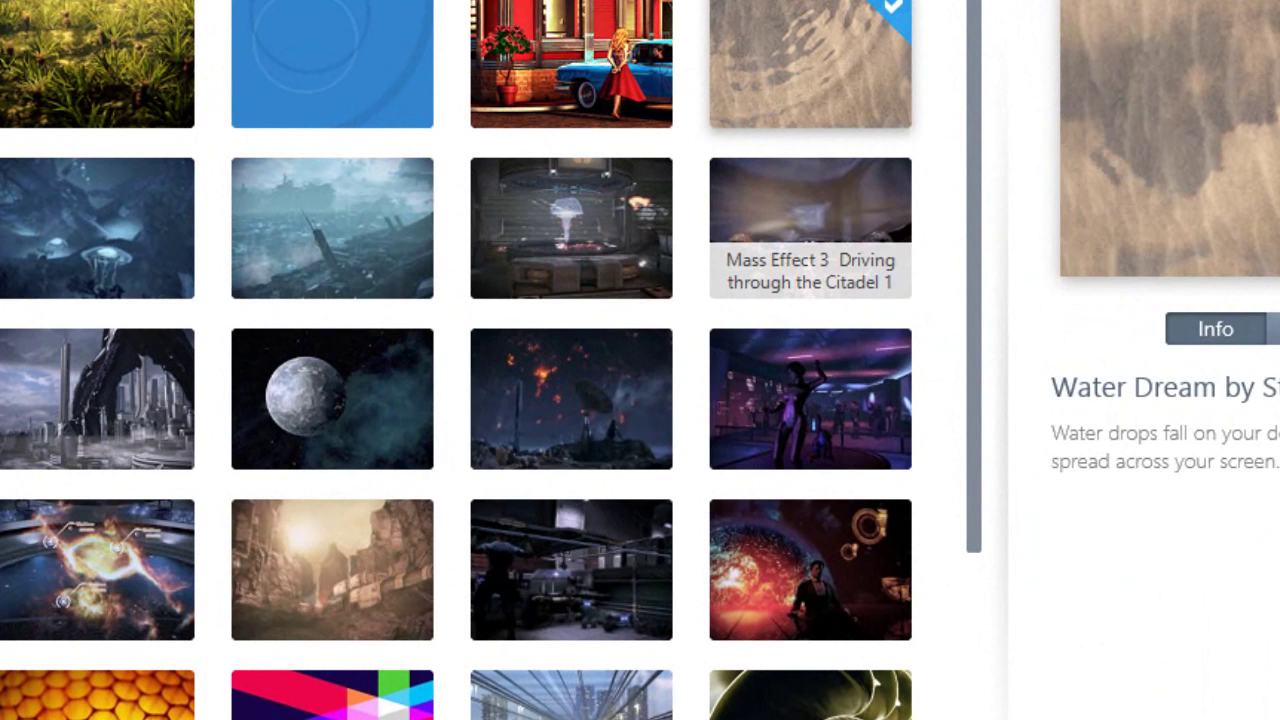
click(1094, 200)
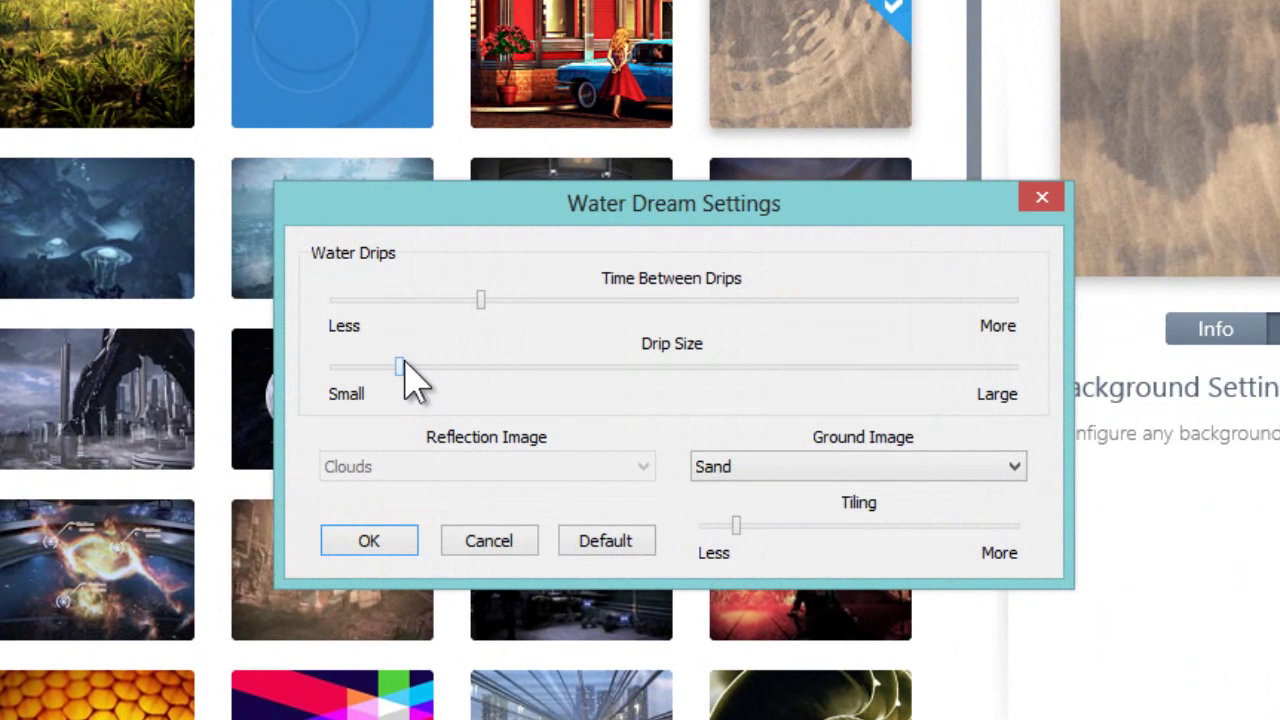
drag(405, 370, 966, 370)
drag(480, 300, 1046, 300)
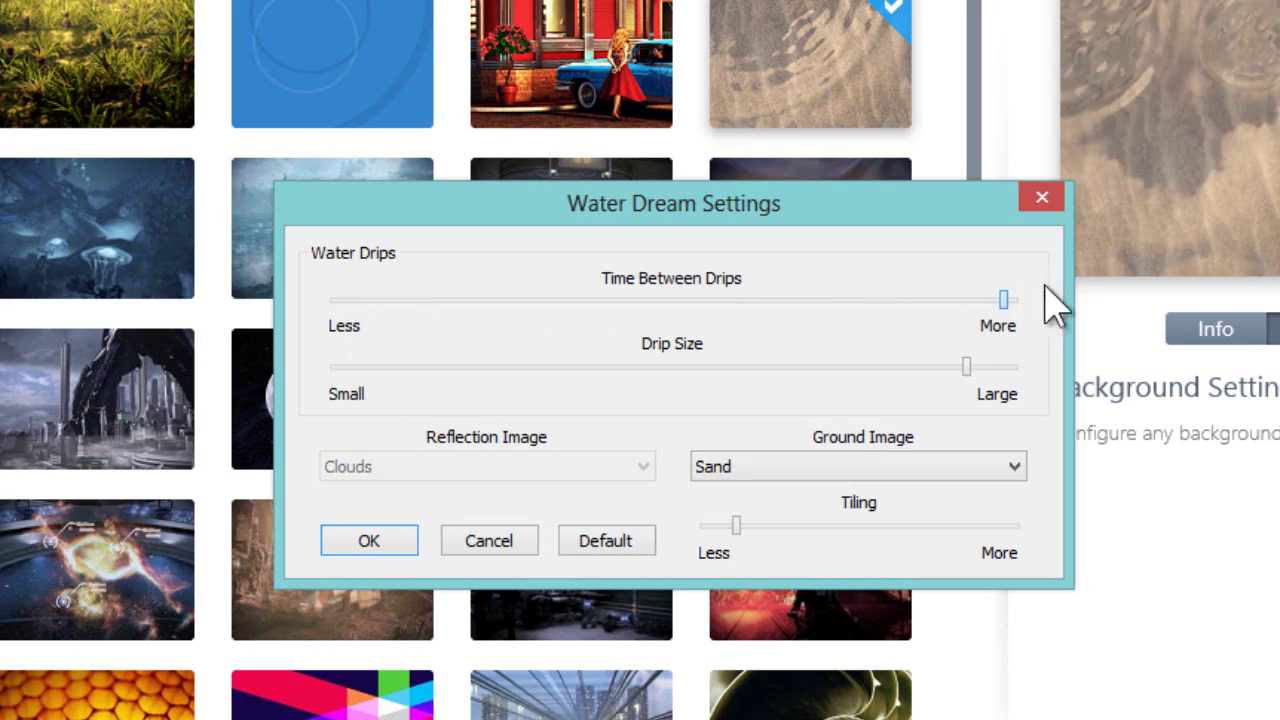
Keep Sand as the ground image, confirm the settings, and view the rippling sand desktop.
click(875, 470)
click(871, 471)
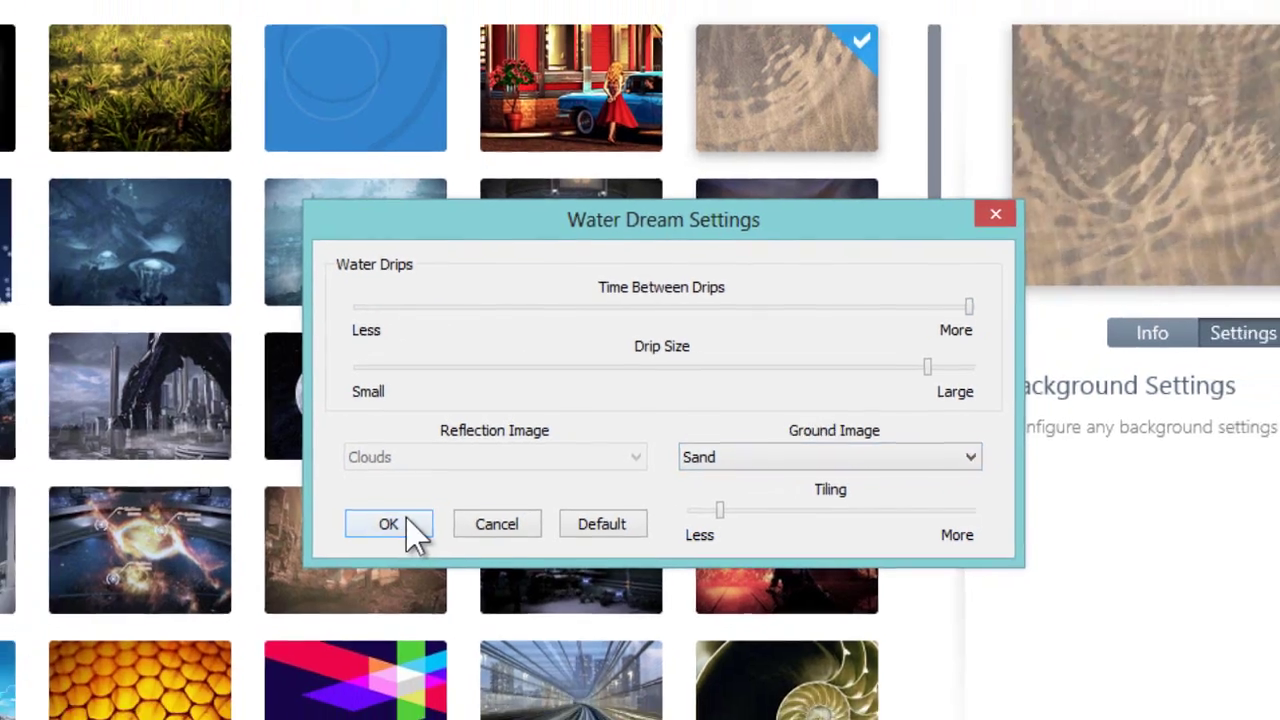
click(405, 525)
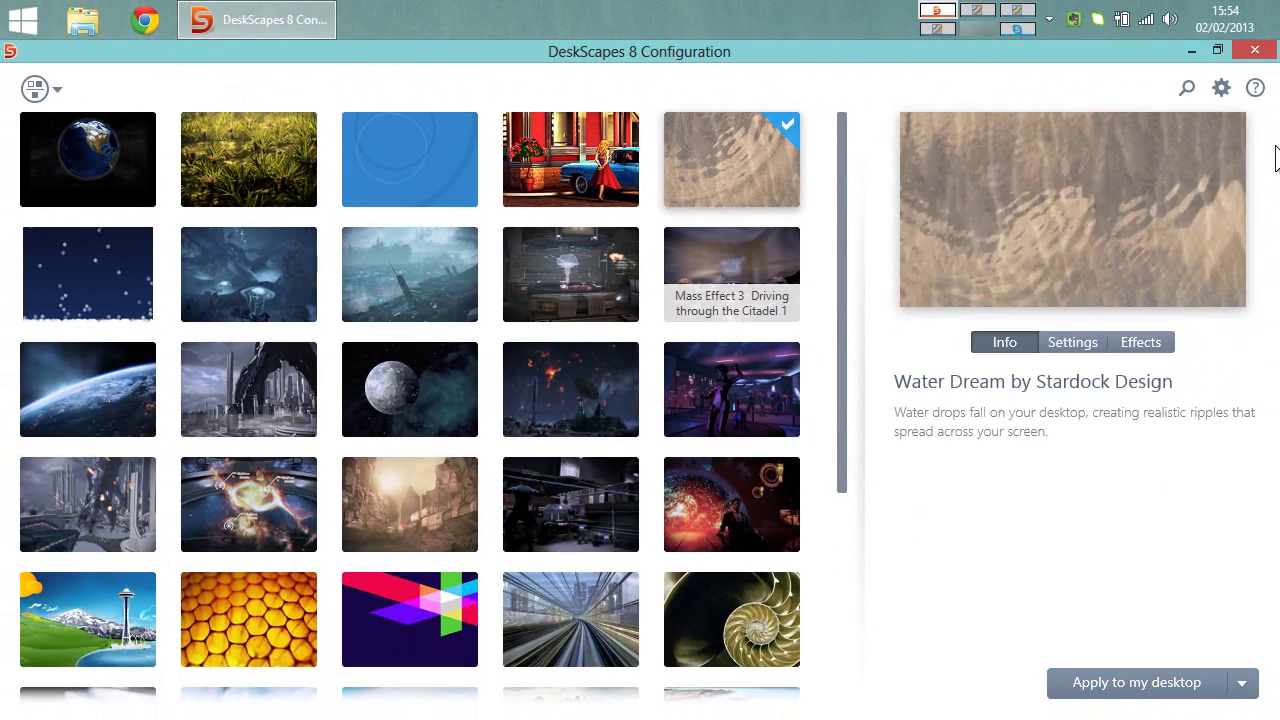
click(1195, 49)
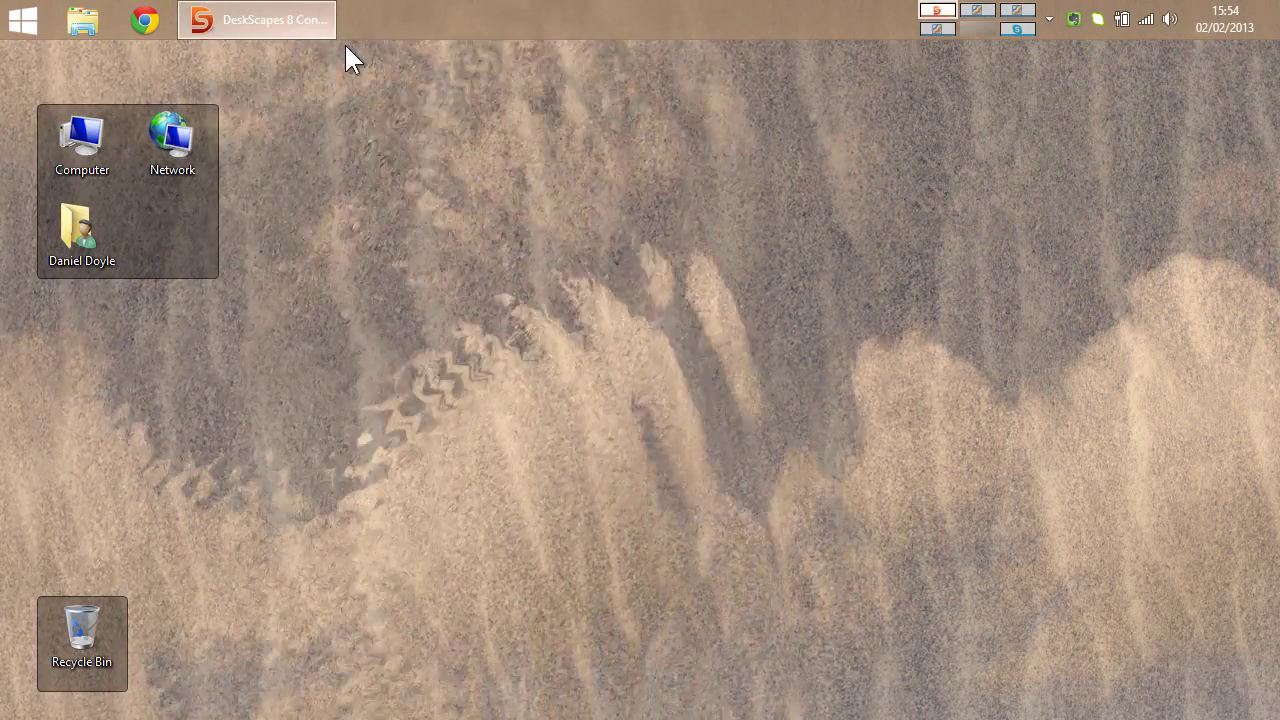
click(320, 22)
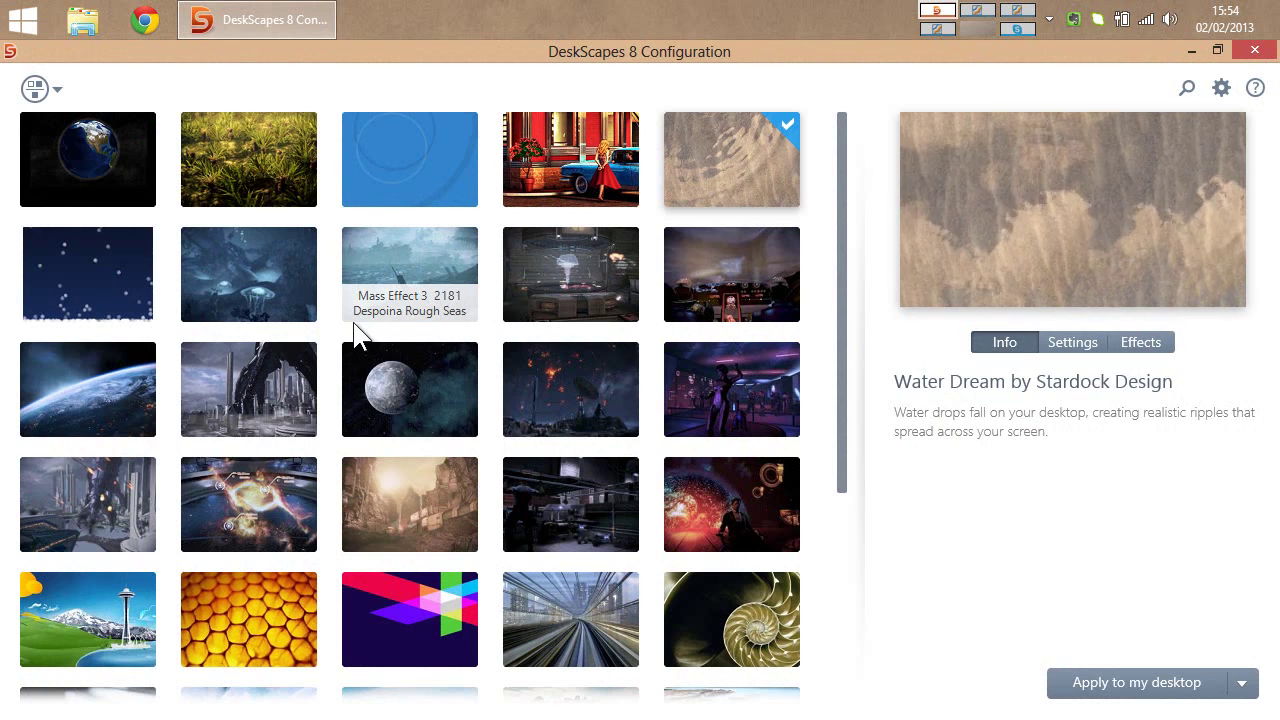
Set The Illusive Man video as the background and preview it on the desktop.
click(741, 496)
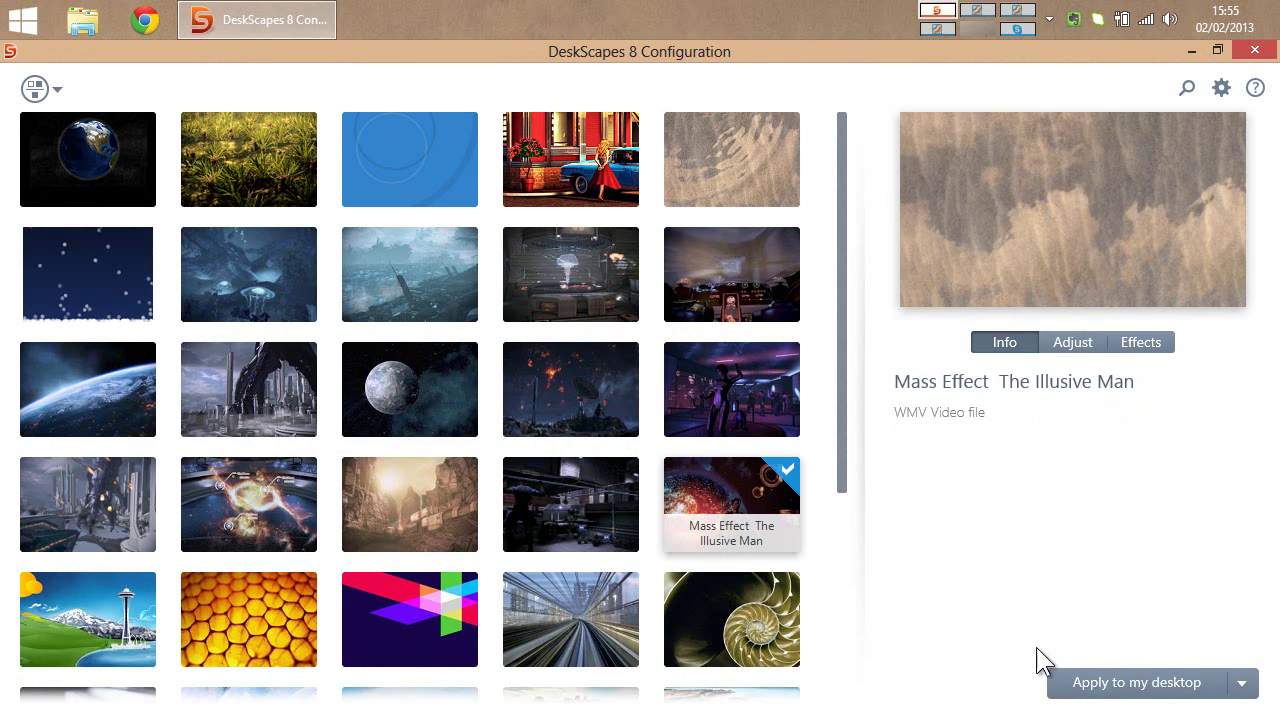
click(1196, 48)
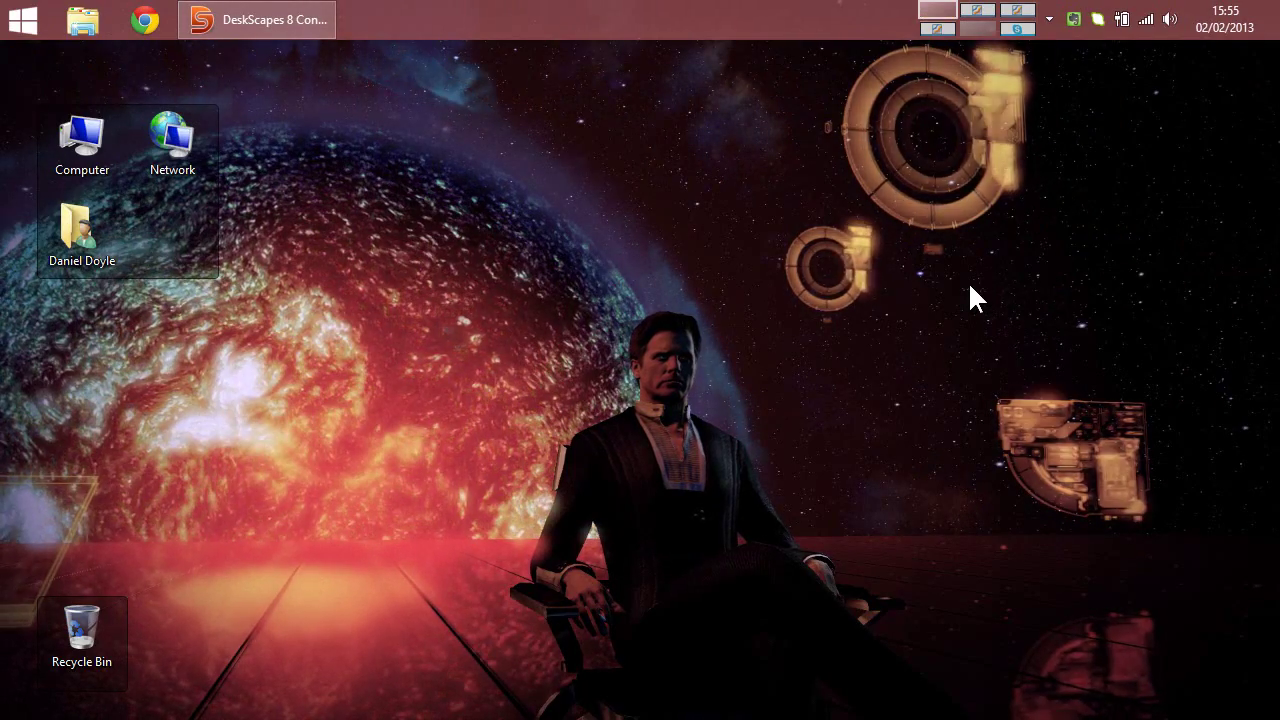
click(273, 24)
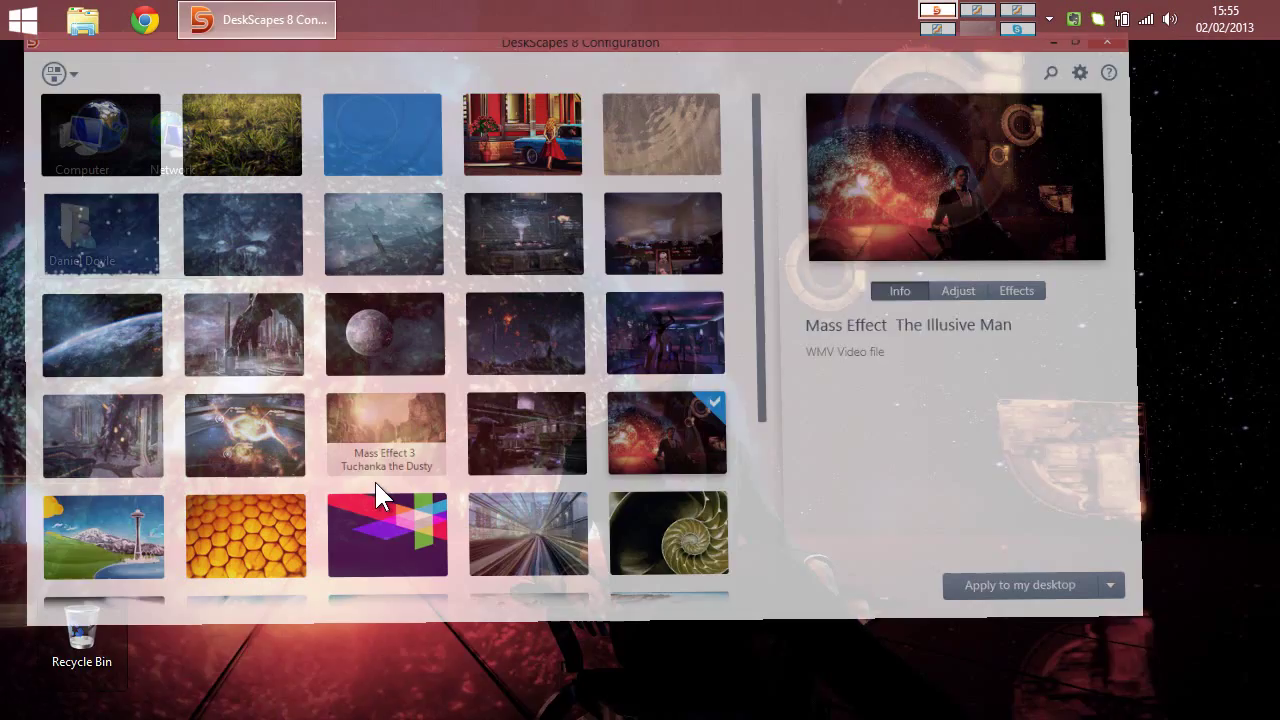
Apply the Earth Vancouver Reaper video to the desktop and view it.
click(241, 350)
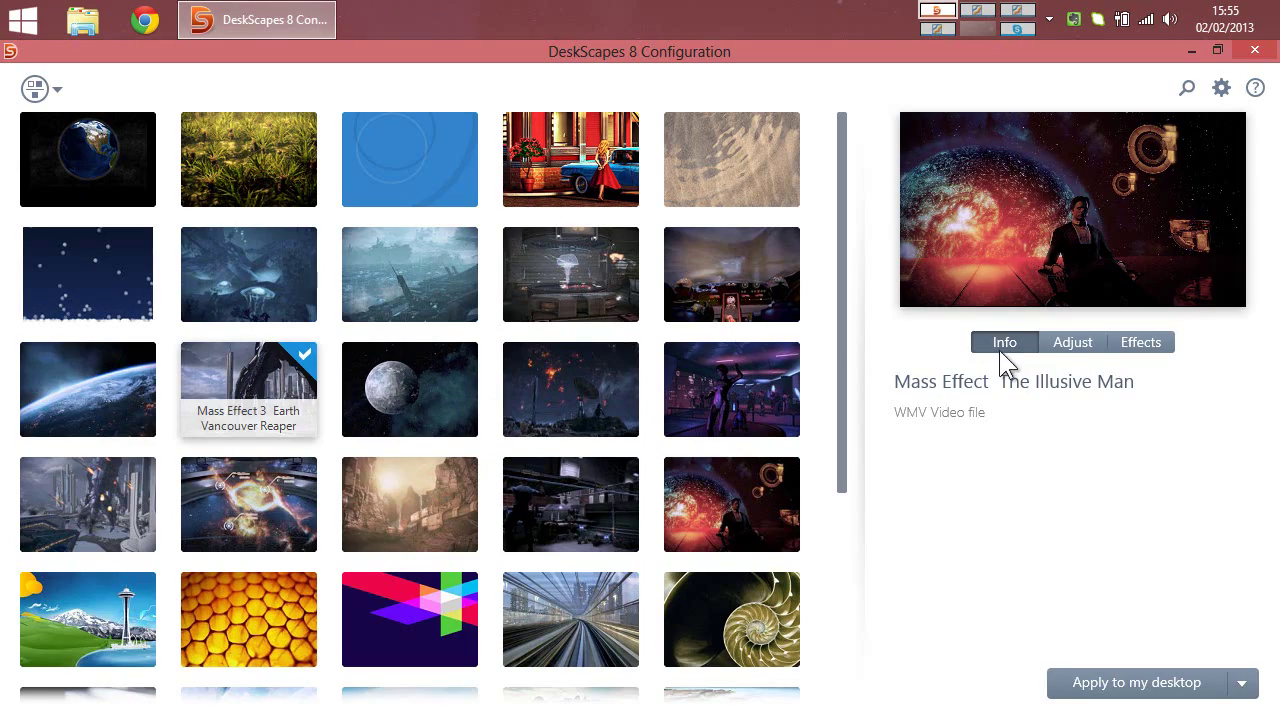
click(1122, 690)
click(1195, 49)
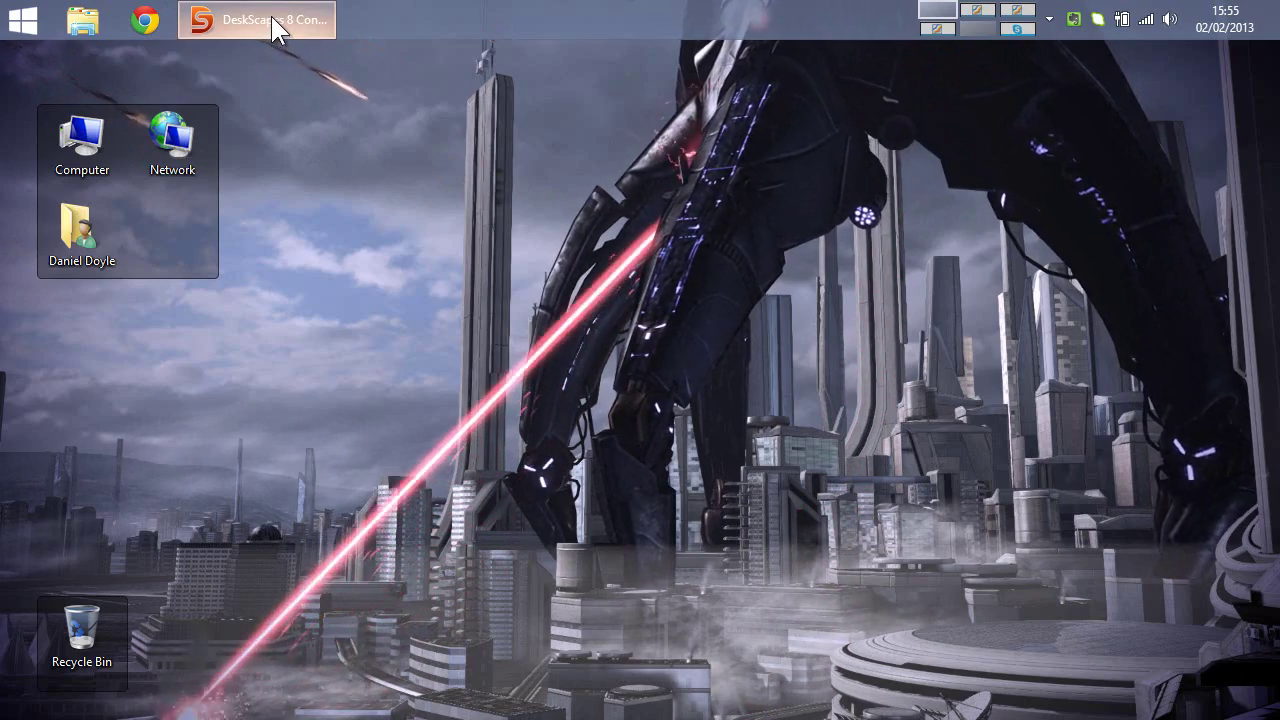
Hide hybrid and dynamic dreams in the gallery and search for 'Mas'.
mouse_move(271, 16)
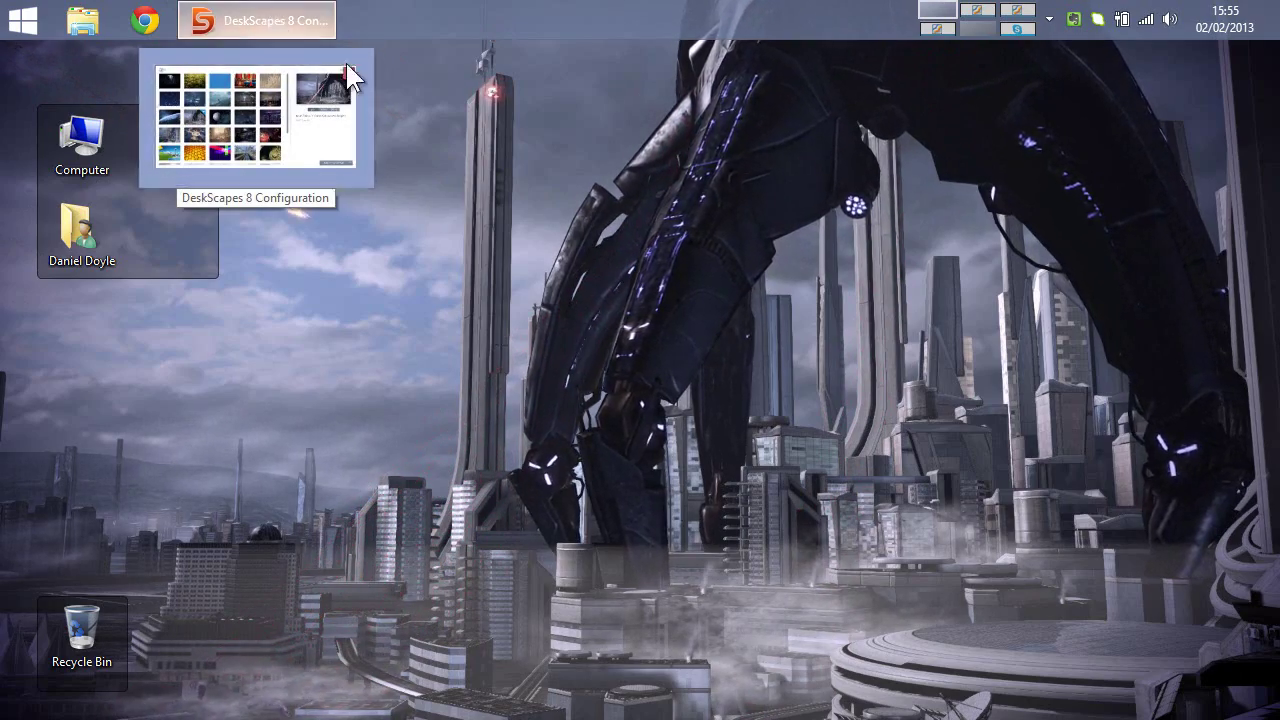
click(335, 90)
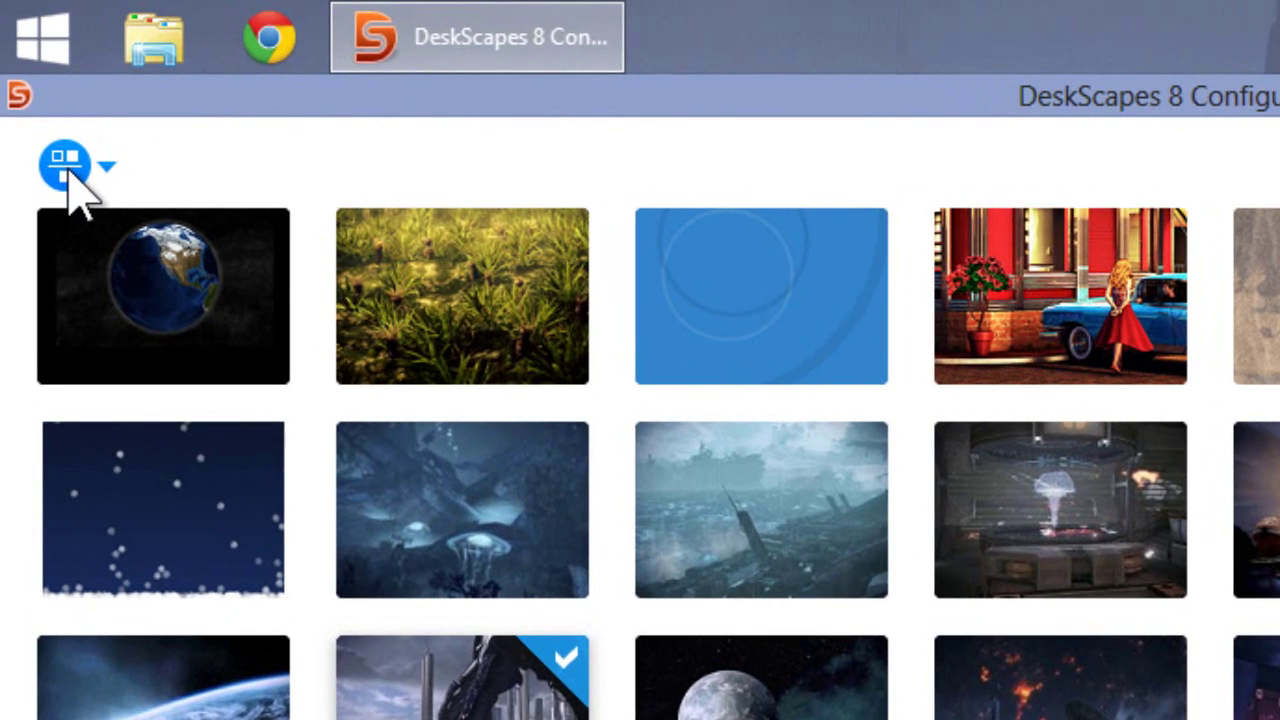
click(70, 172)
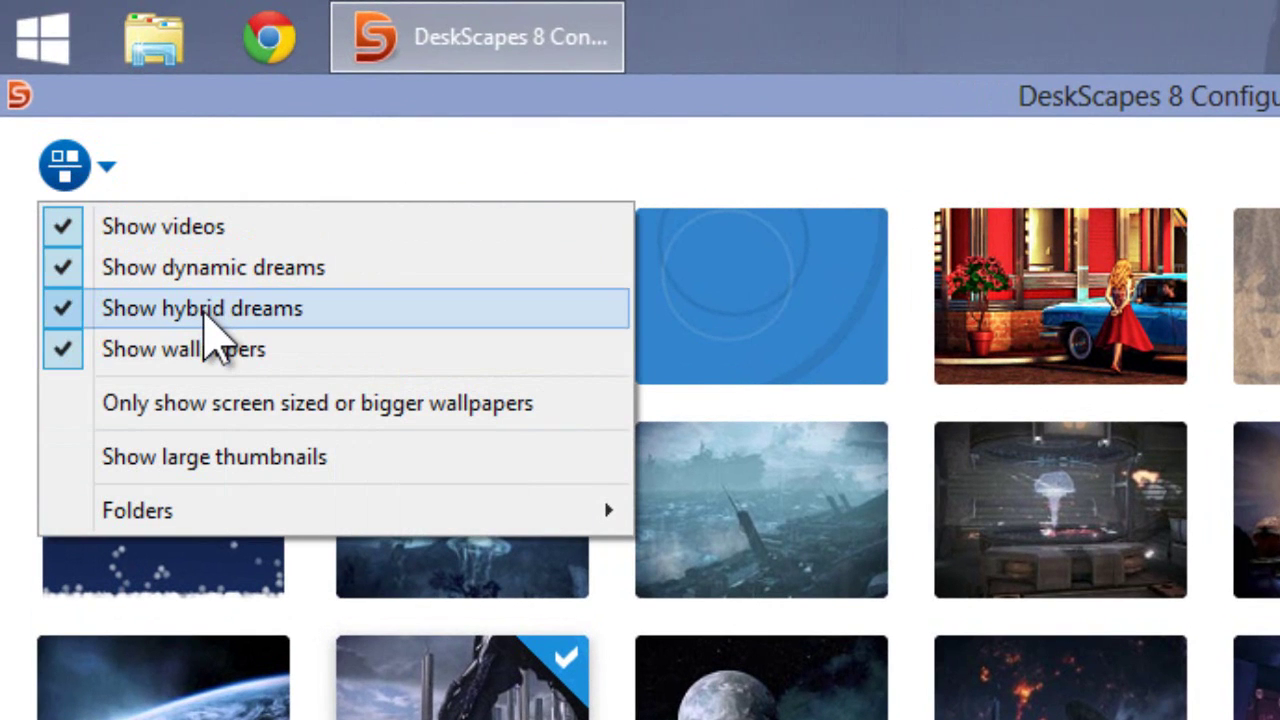
click(205, 310)
click(58, 172)
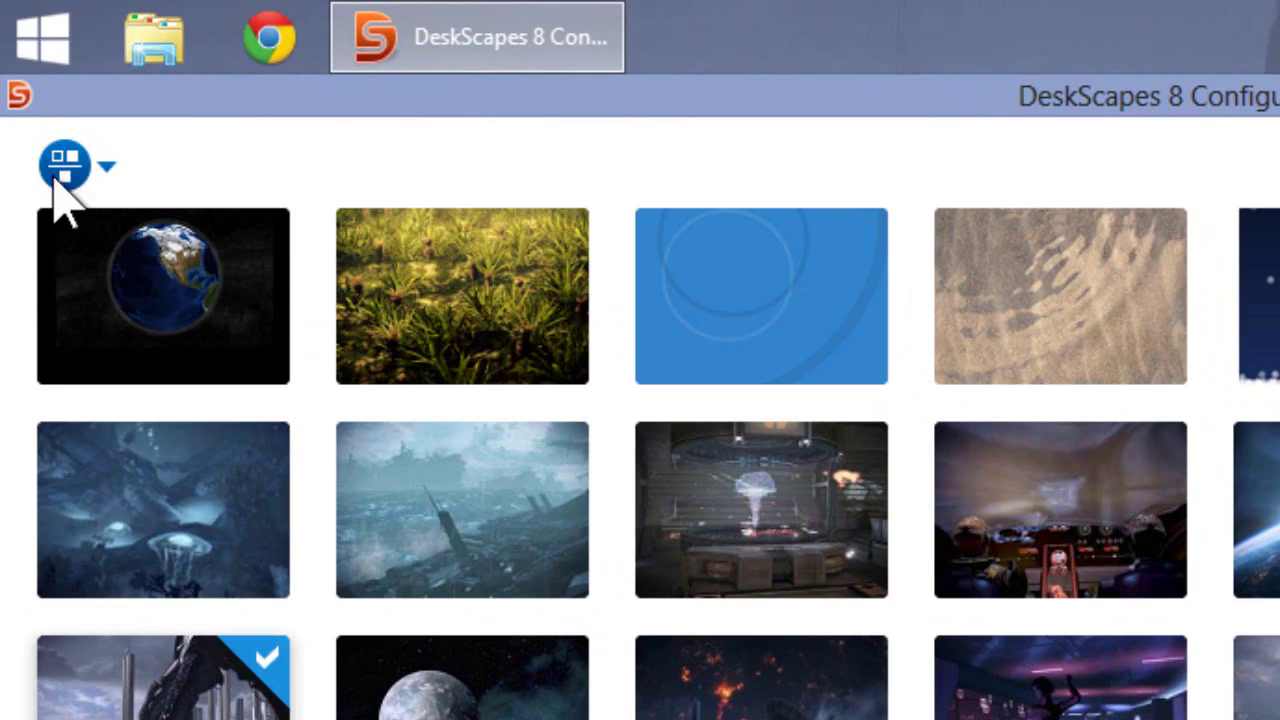
click(165, 268)
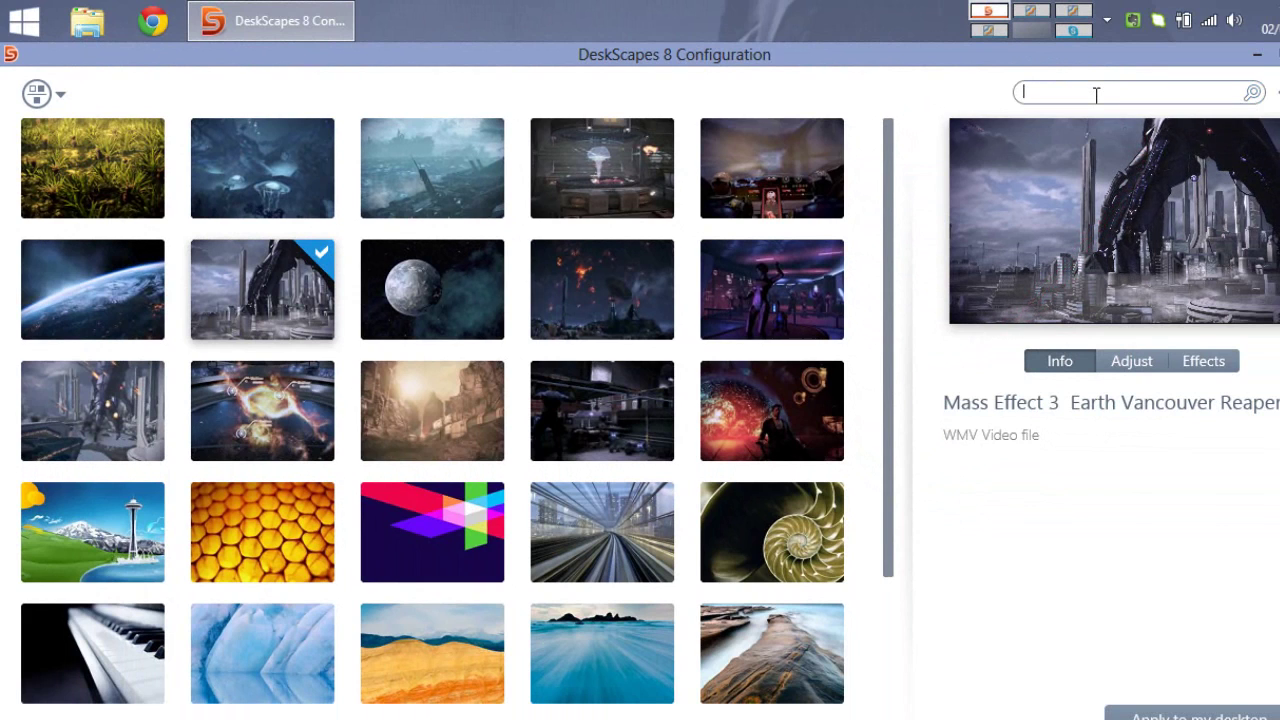
text(Mass)
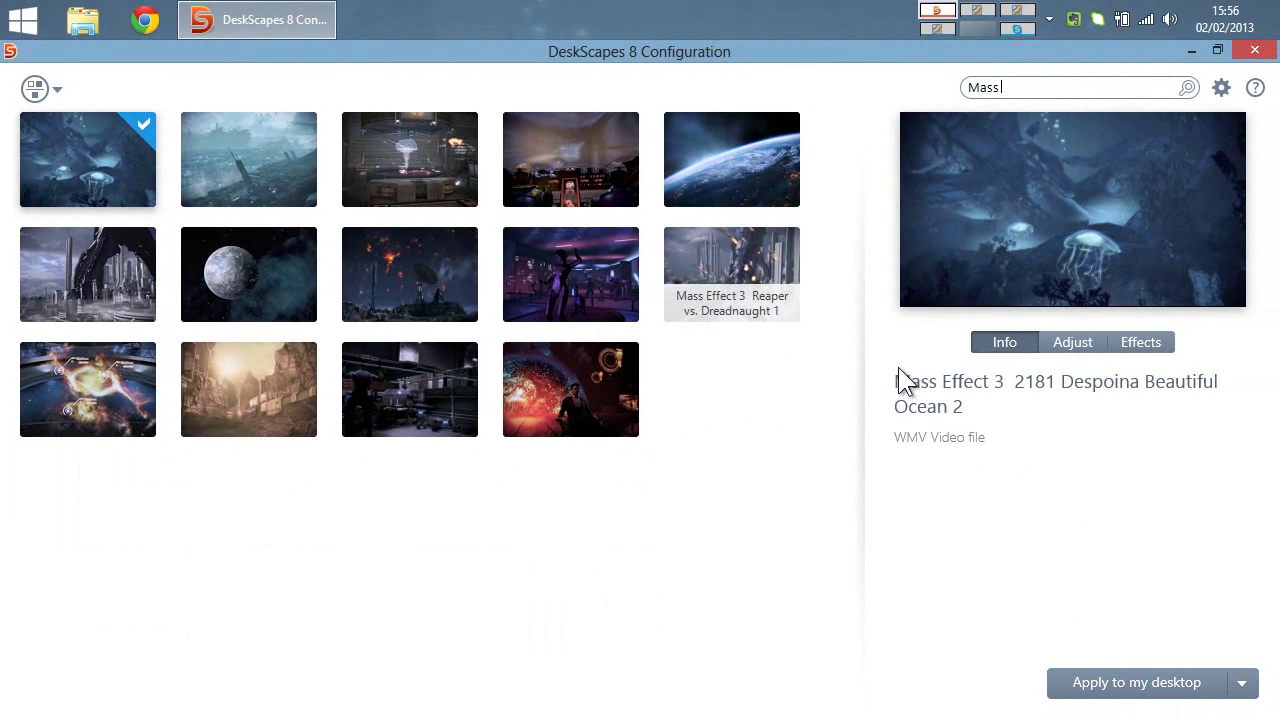
Apply the Mass Effect 3 Earth Under Siege video as the desktop background.
click(758, 138)
click(1120, 684)
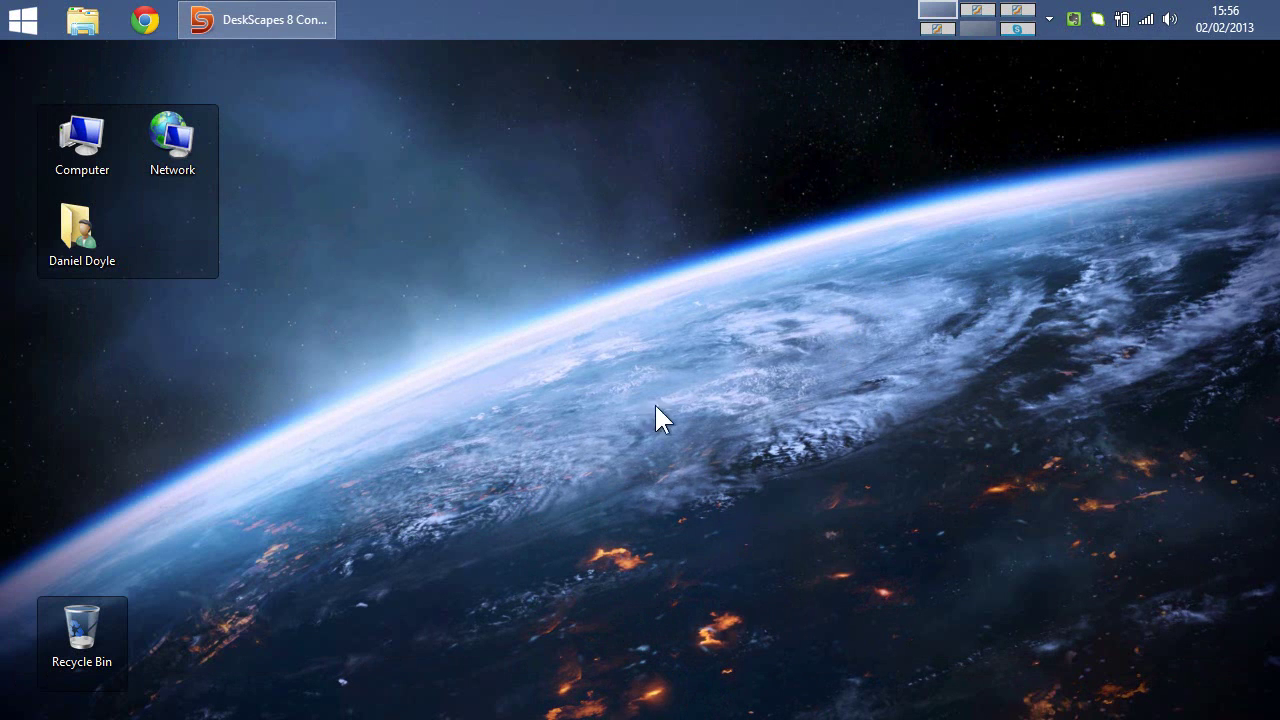
click(300, 14)
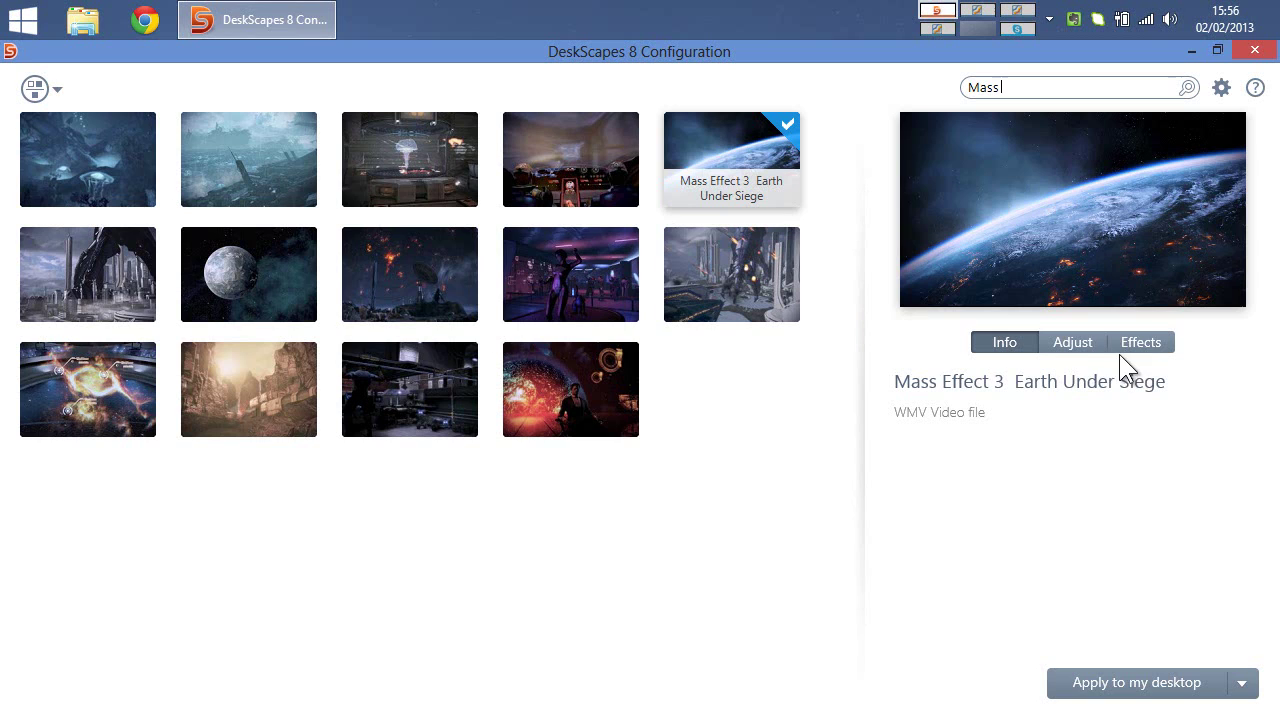
Apply the Pop Art effect to Earth Under Siege and view it on the desktop.
click(1150, 342)
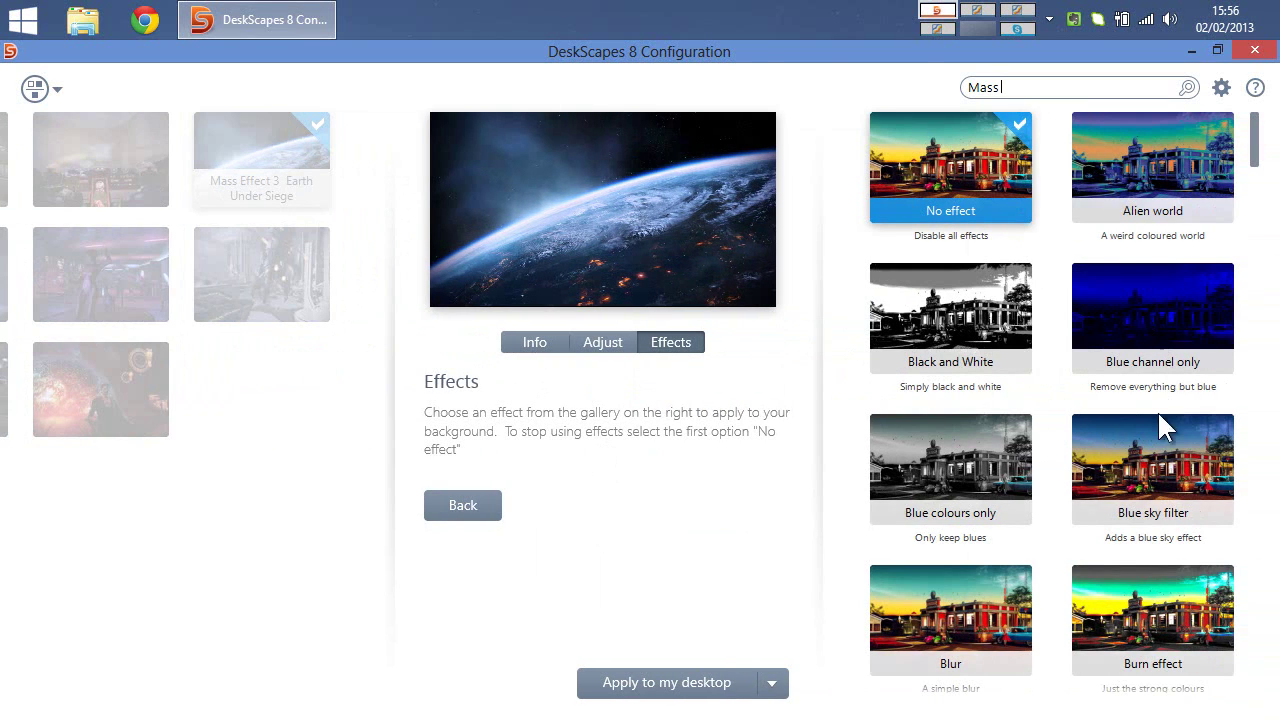
drag(1262, 160, 1260, 449)
click(1169, 457)
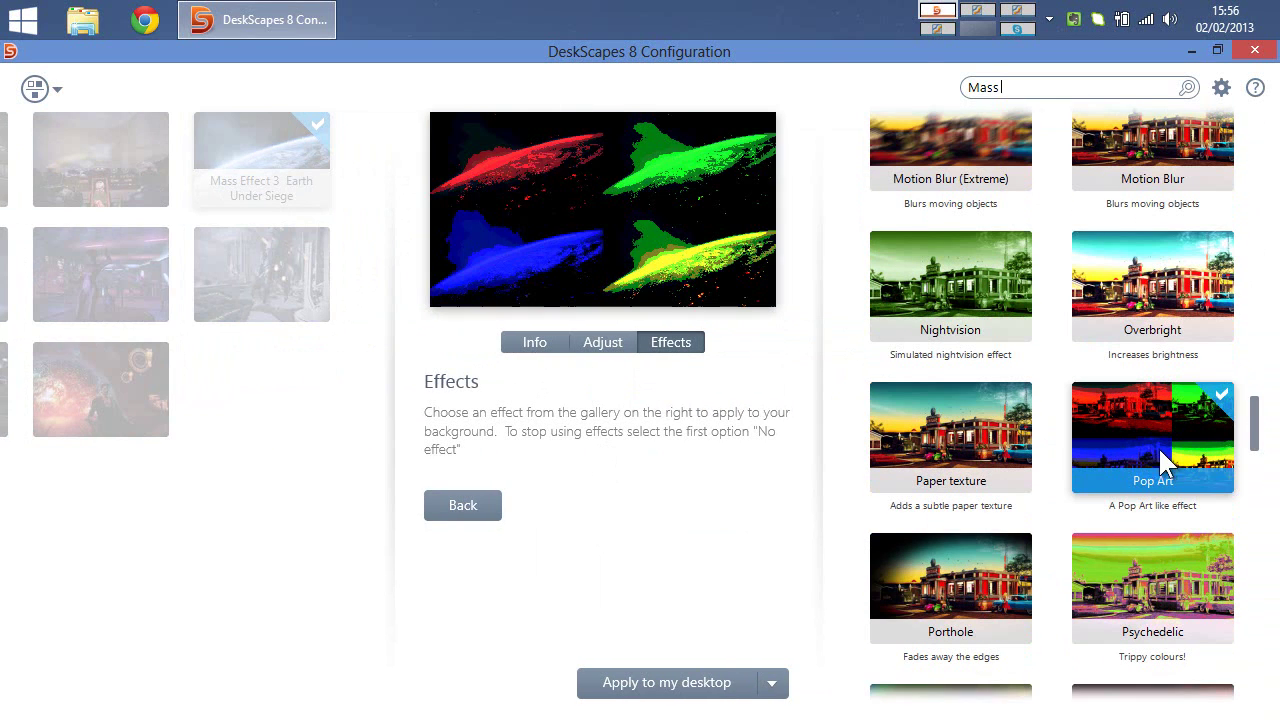
click(663, 684)
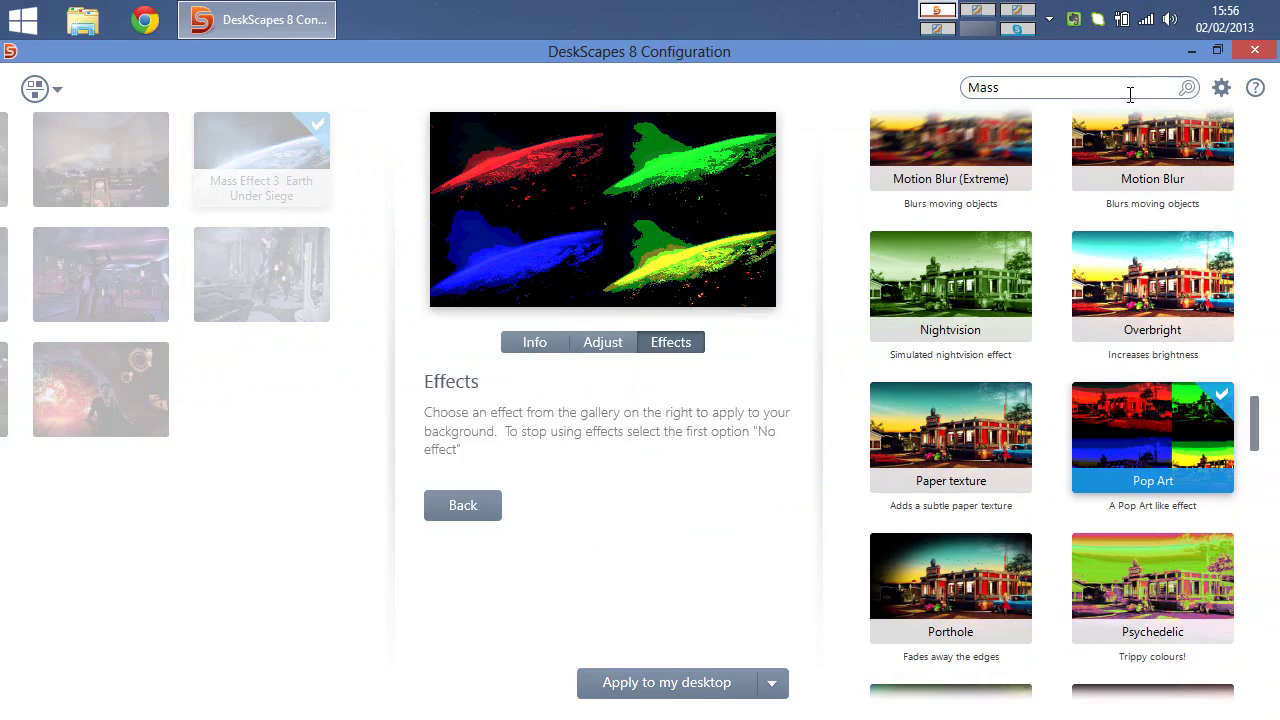
click(1190, 51)
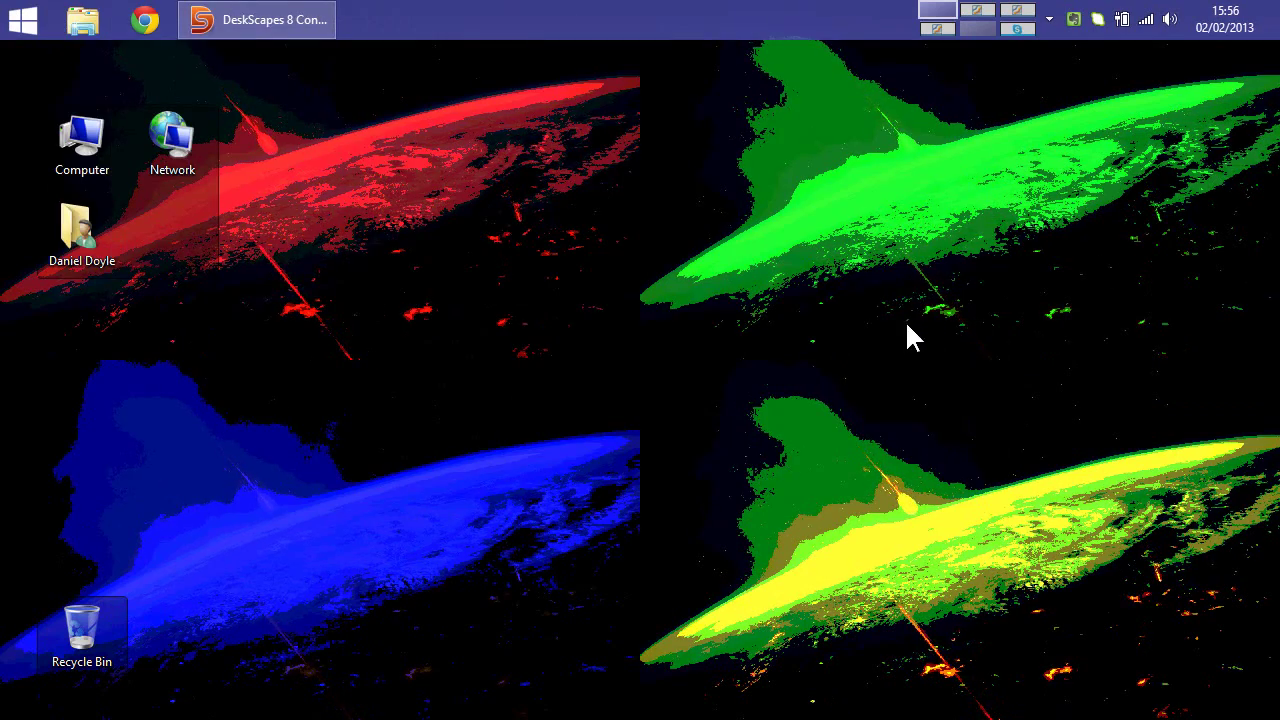
click(285, 18)
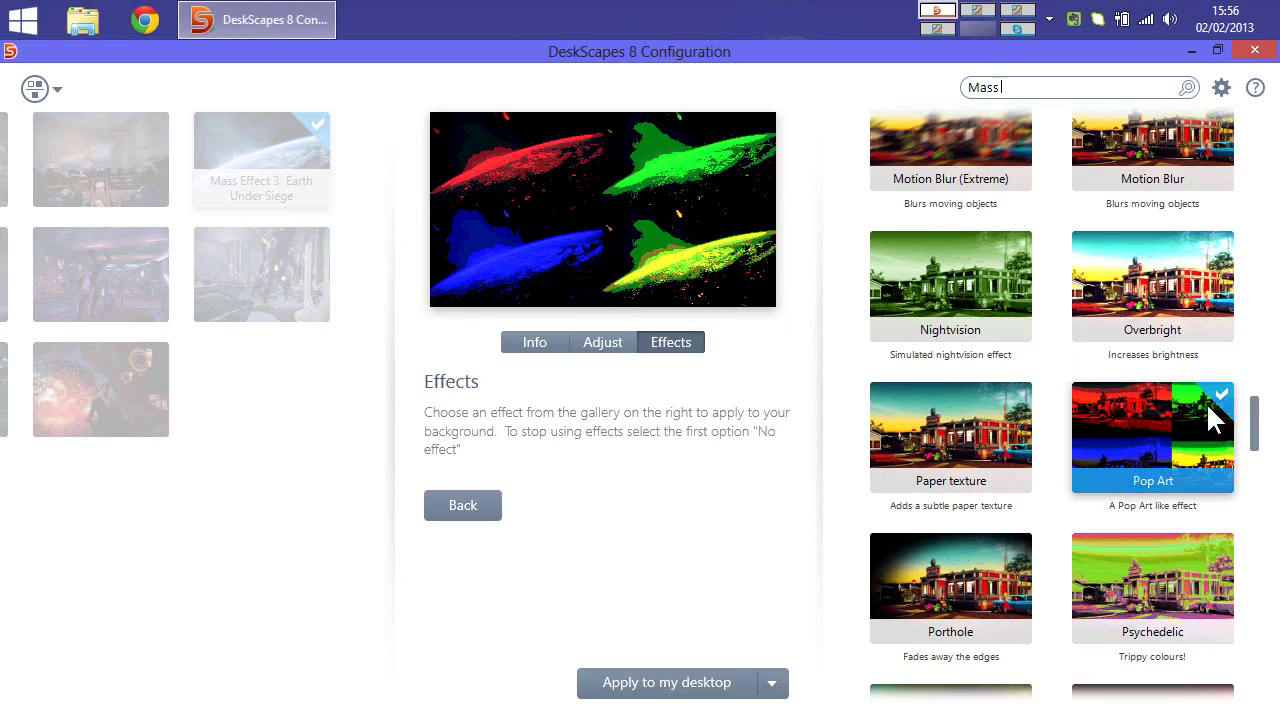
Try the Paper texture effect, then switch the effect to No effect.
click(986, 429)
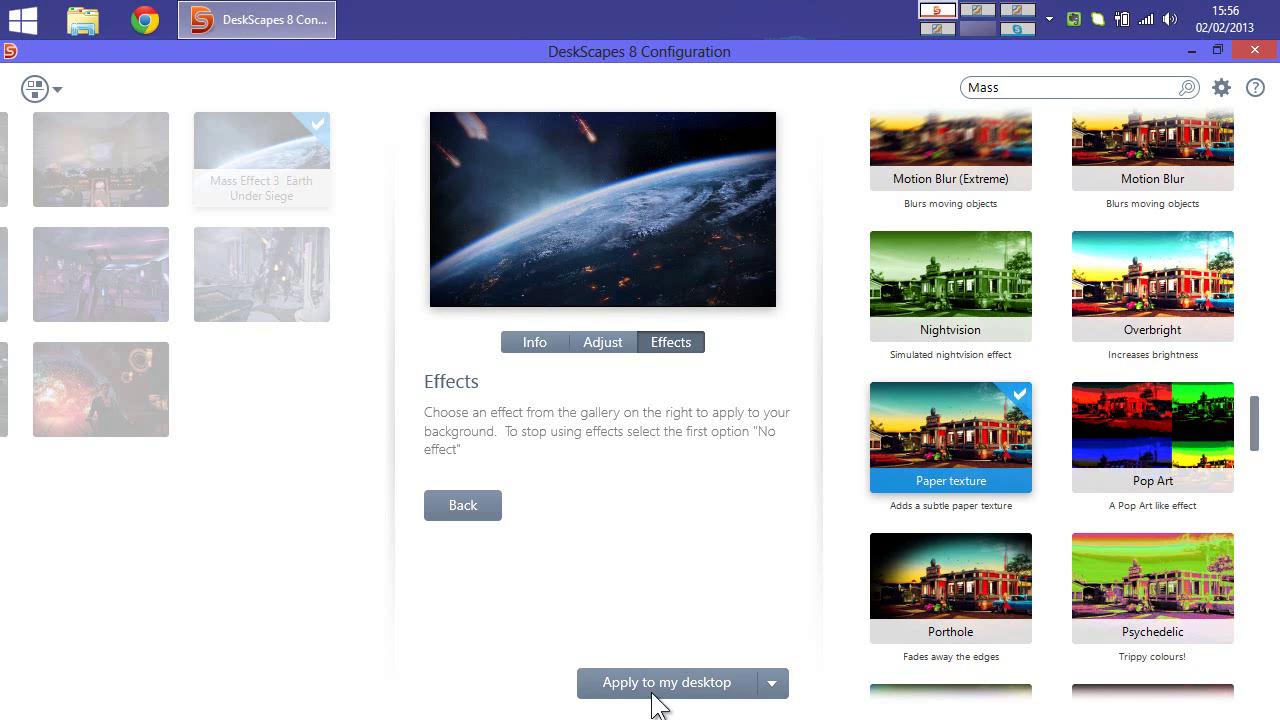
click(662, 683)
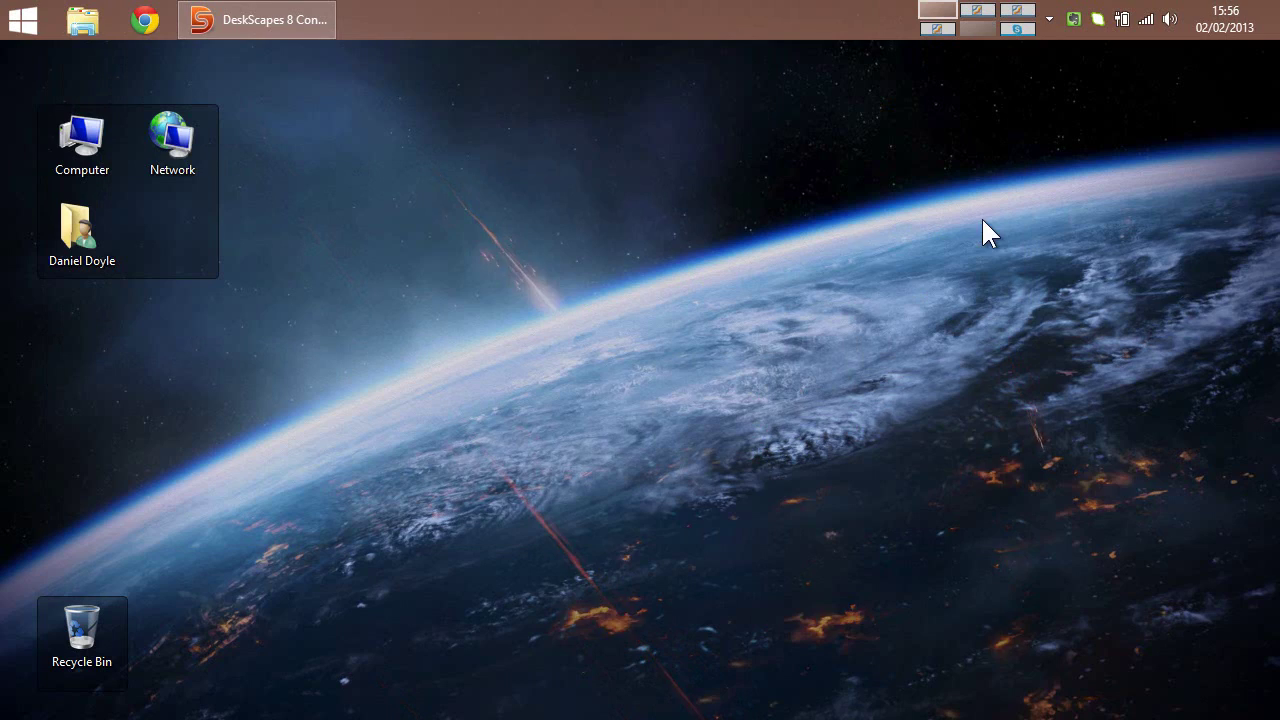
click(257, 19)
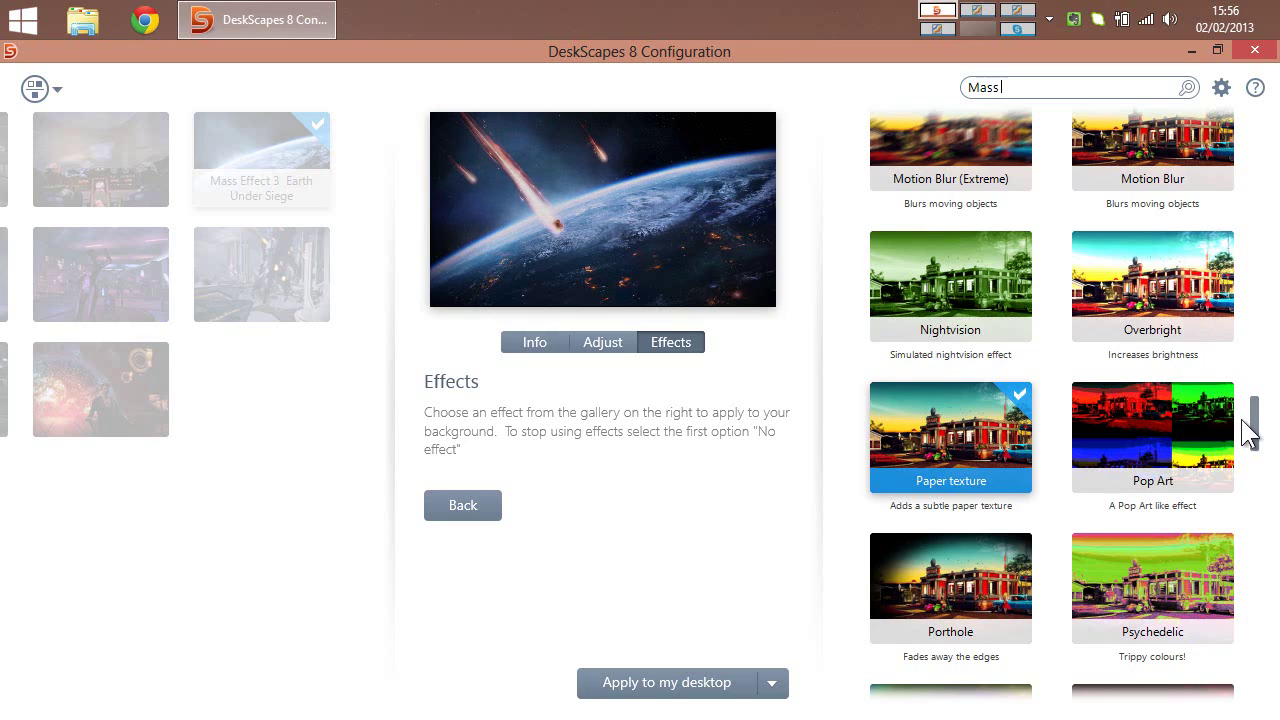
drag(1250, 432, 1245, 163)
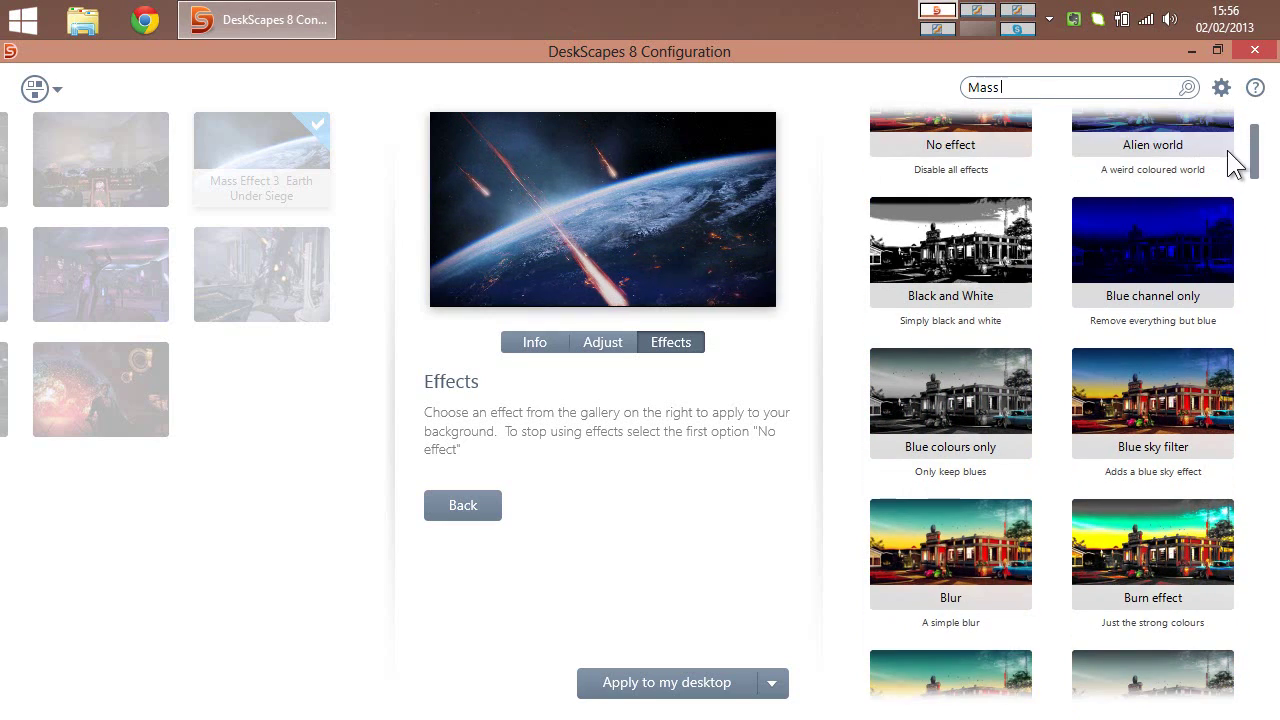
scroll(1117, 140, up, 1)
click(1007, 150)
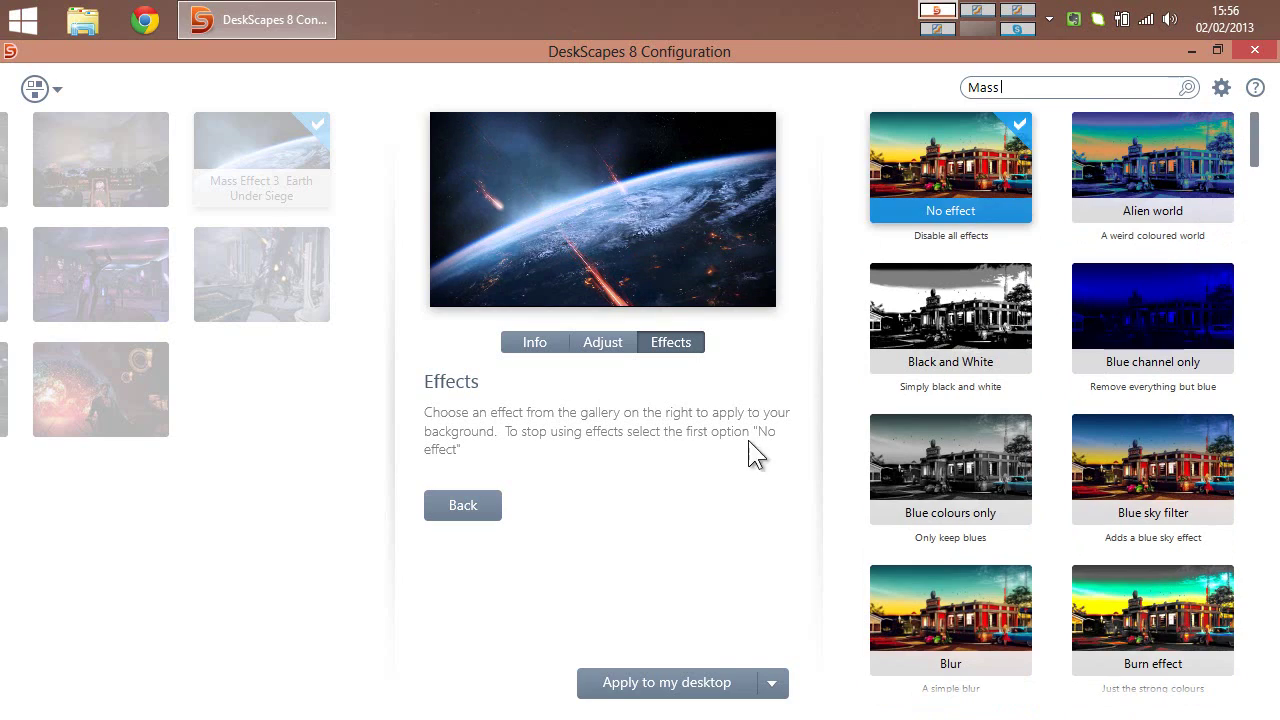
Lower the quality setting to Compatible Quality for best performance and check the desktop.
click(1224, 89)
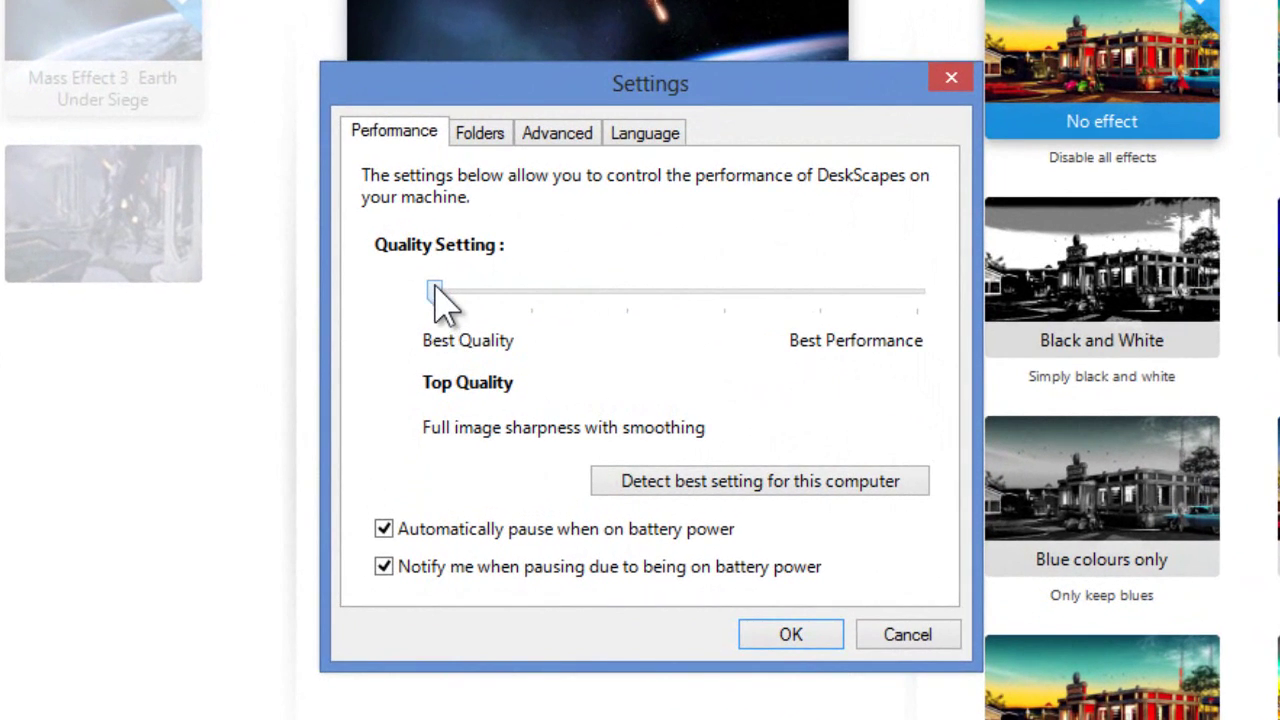
drag(435, 291, 532, 298)
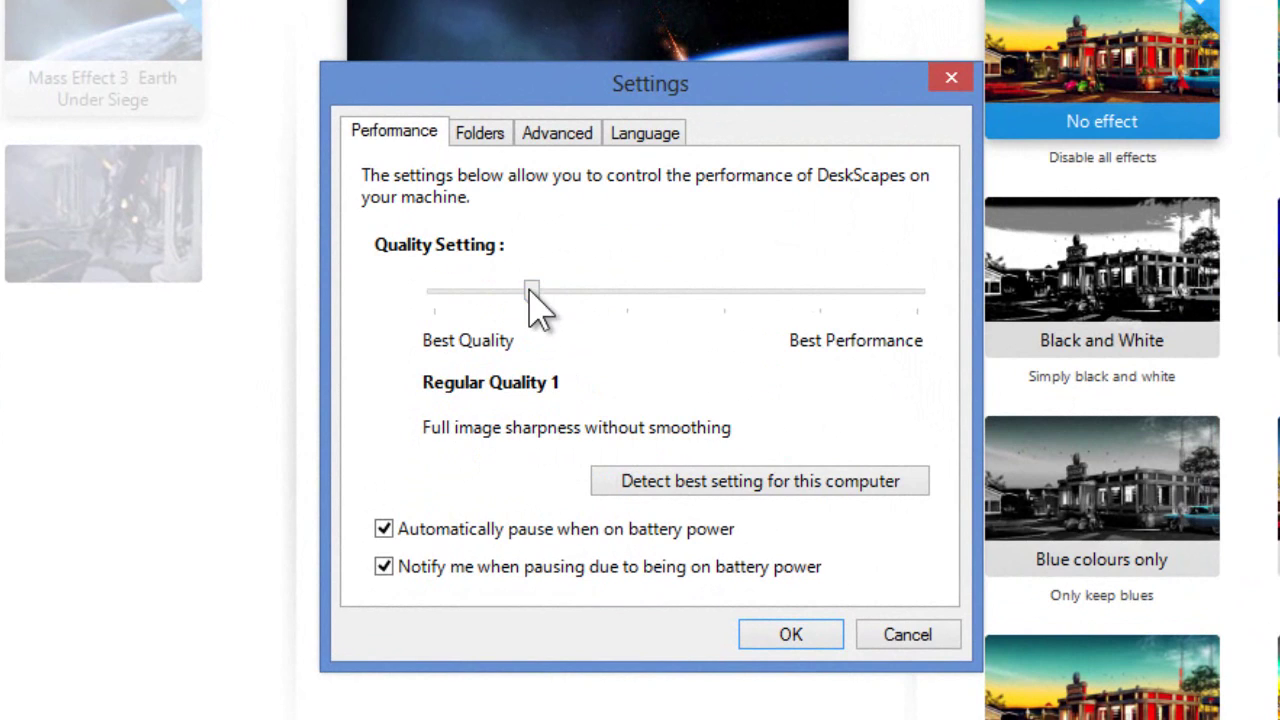
drag(531, 294, 910, 295)
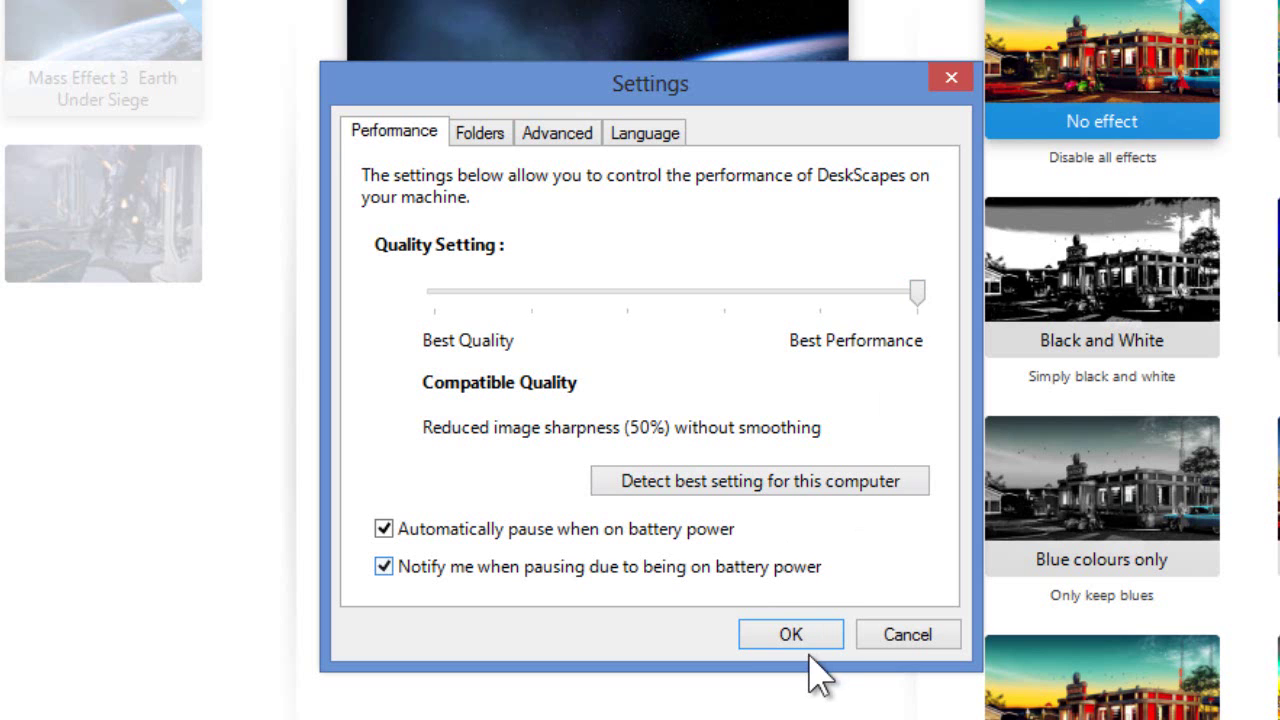
click(765, 634)
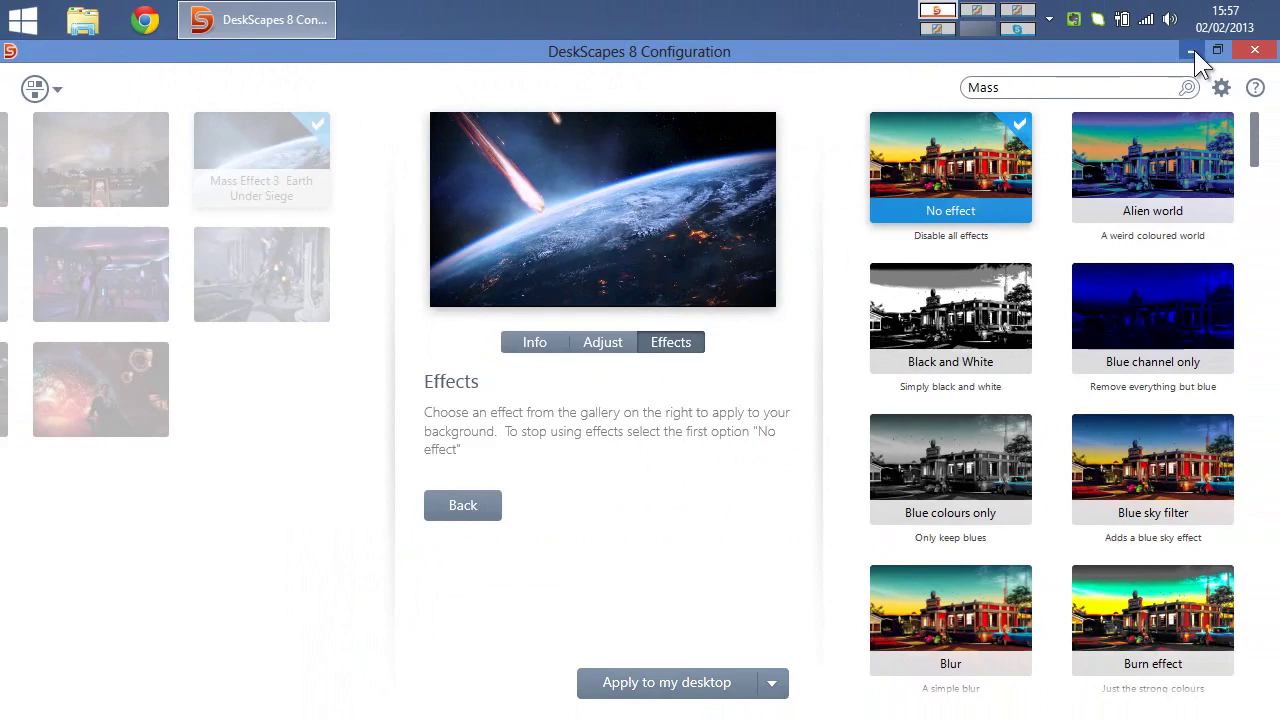
click(1191, 50)
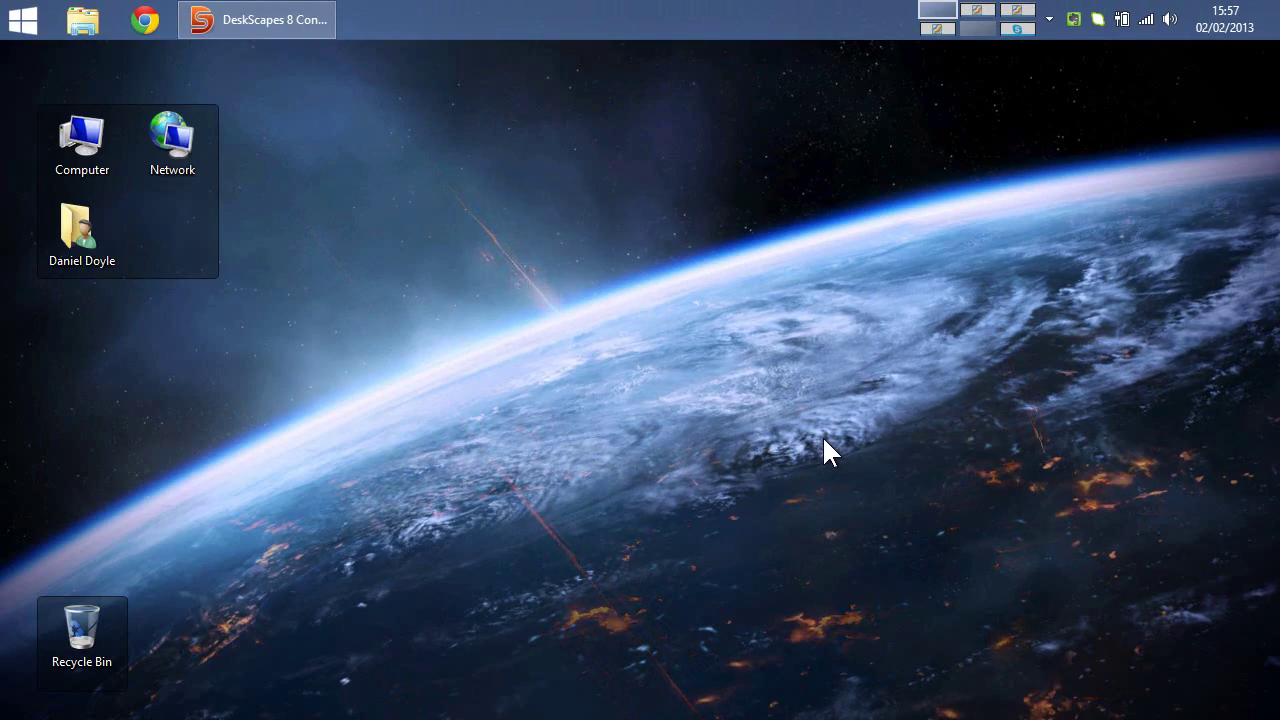
click(313, 21)
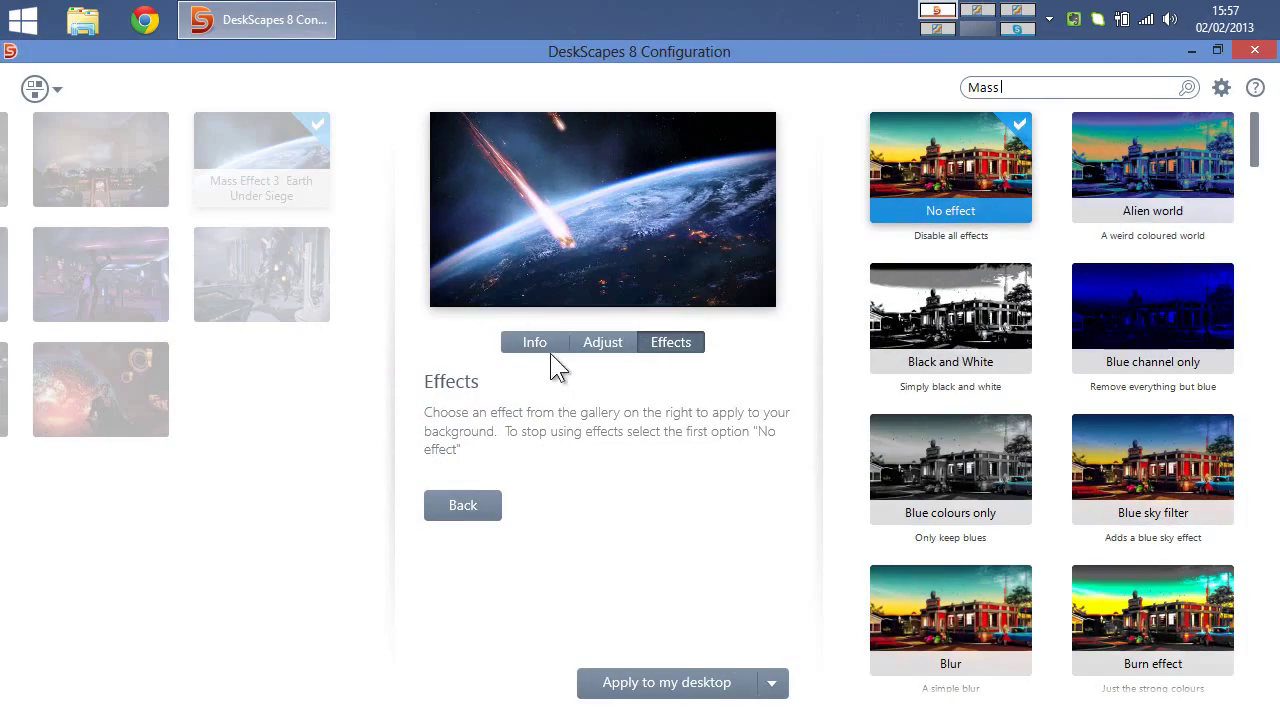
Apply the Earth Under Siege dream to the desktop and raise playback quality to Top Quality.
click(718, 680)
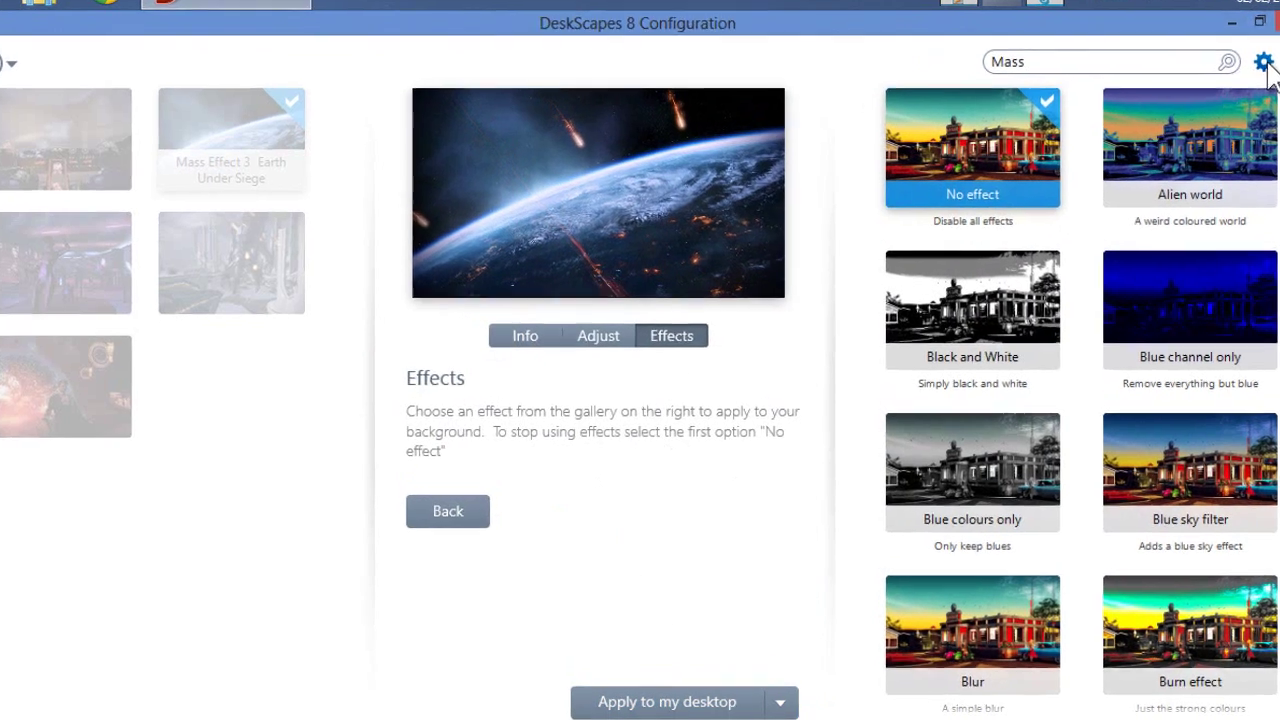
click(1221, 87)
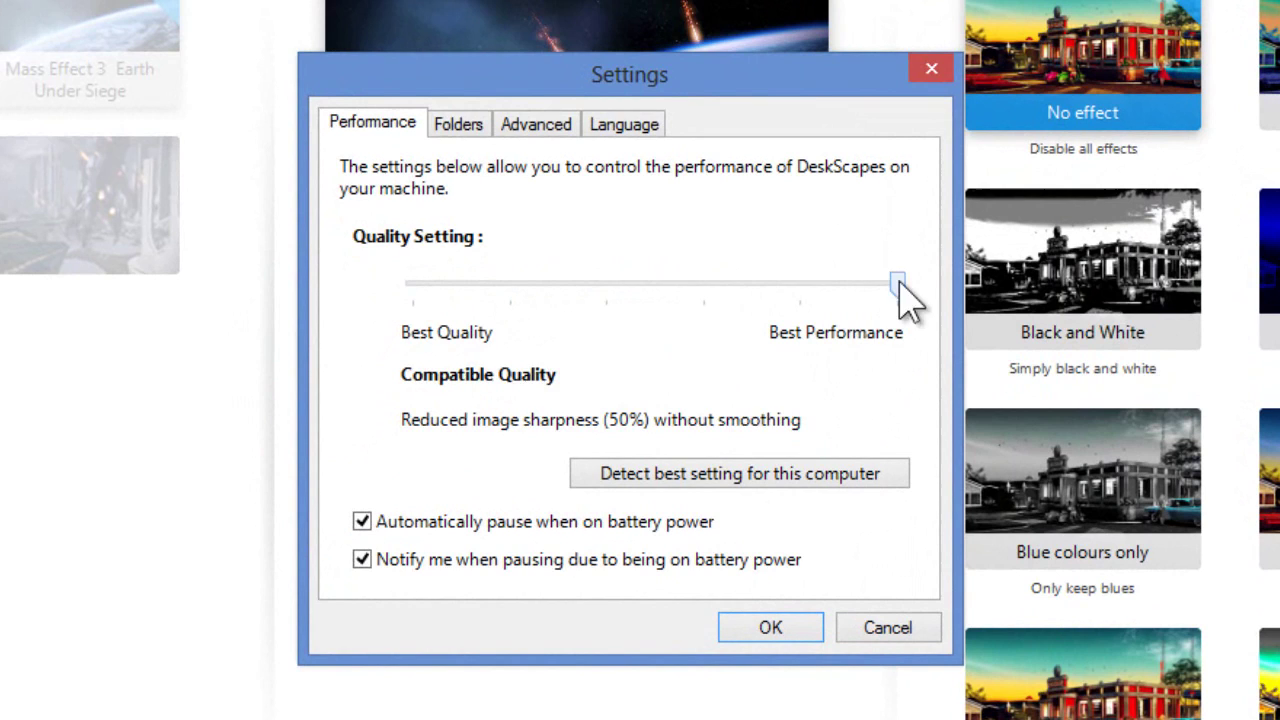
drag(899, 283, 323, 323)
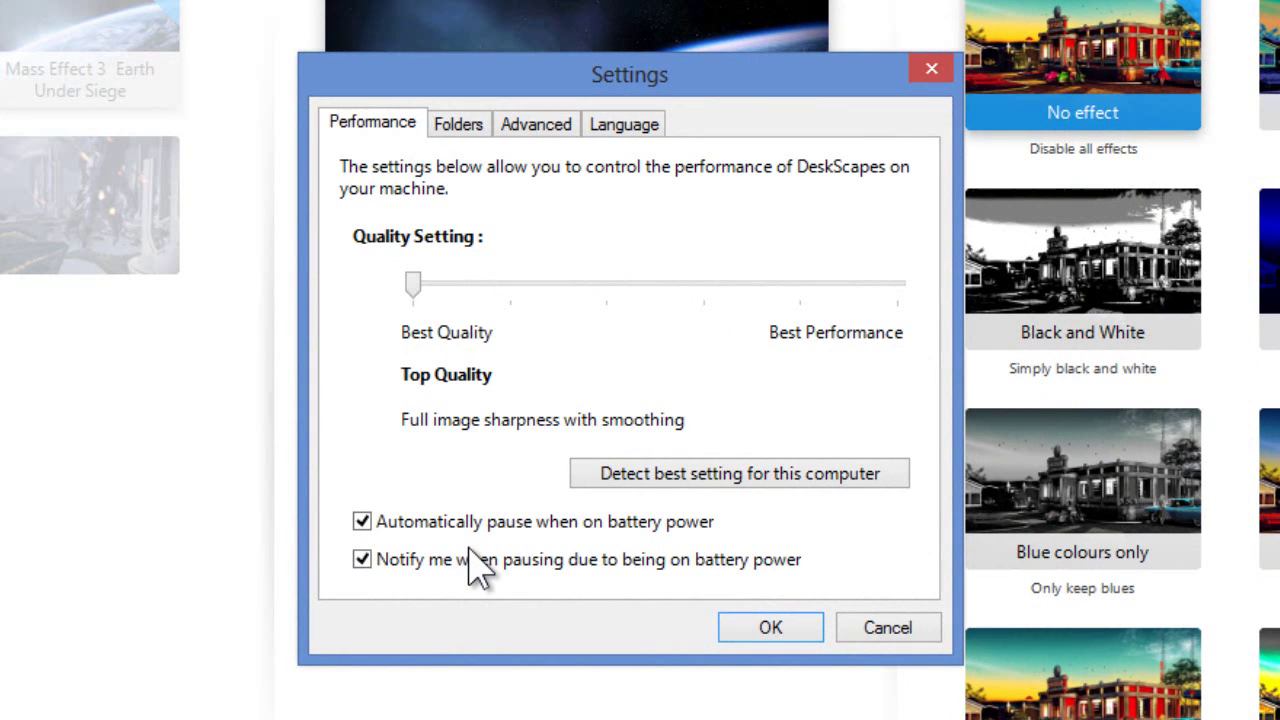
Review the Folders and Advanced settings, confirm with OK, and return to the dream gallery.
click(467, 140)
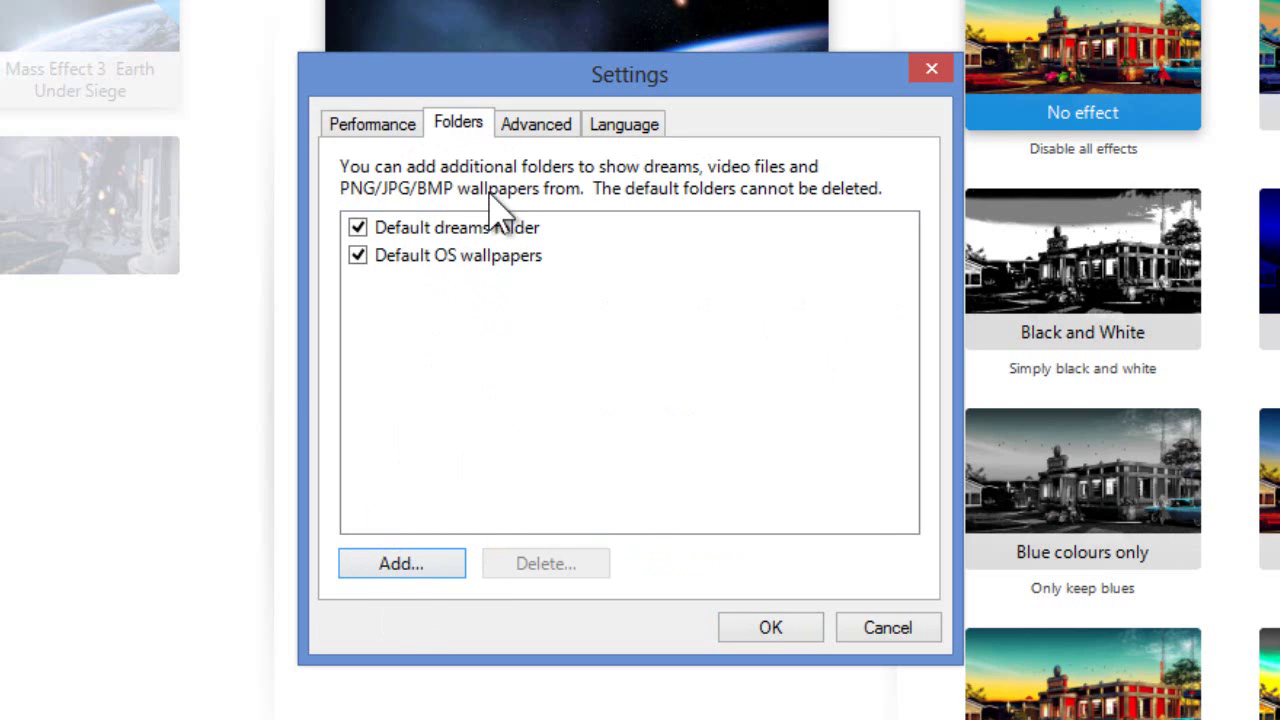
click(553, 140)
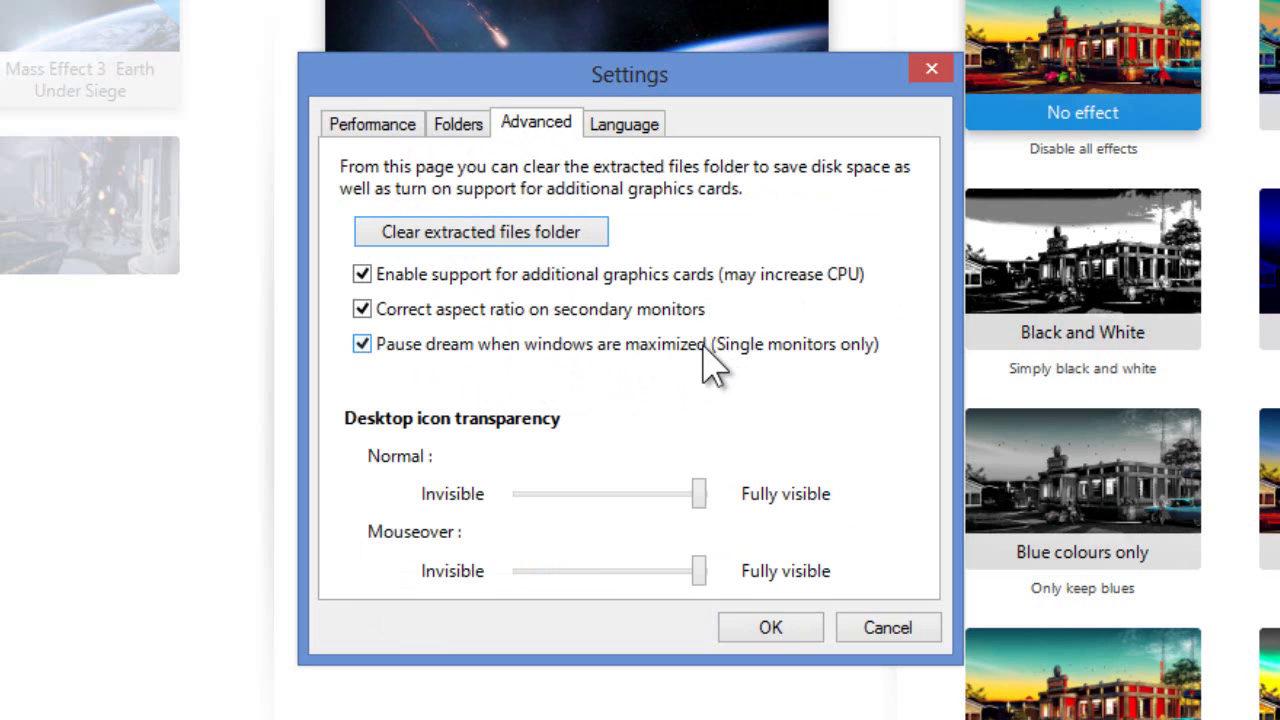
click(781, 632)
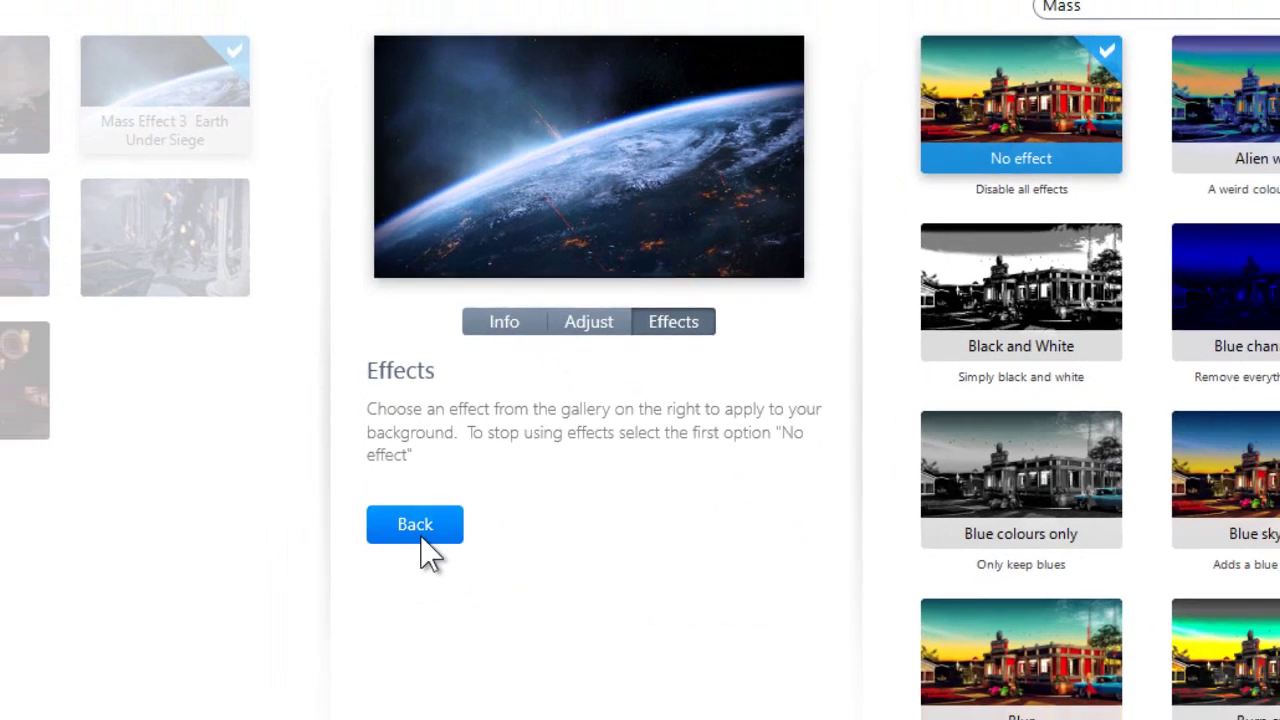
click(376, 545)
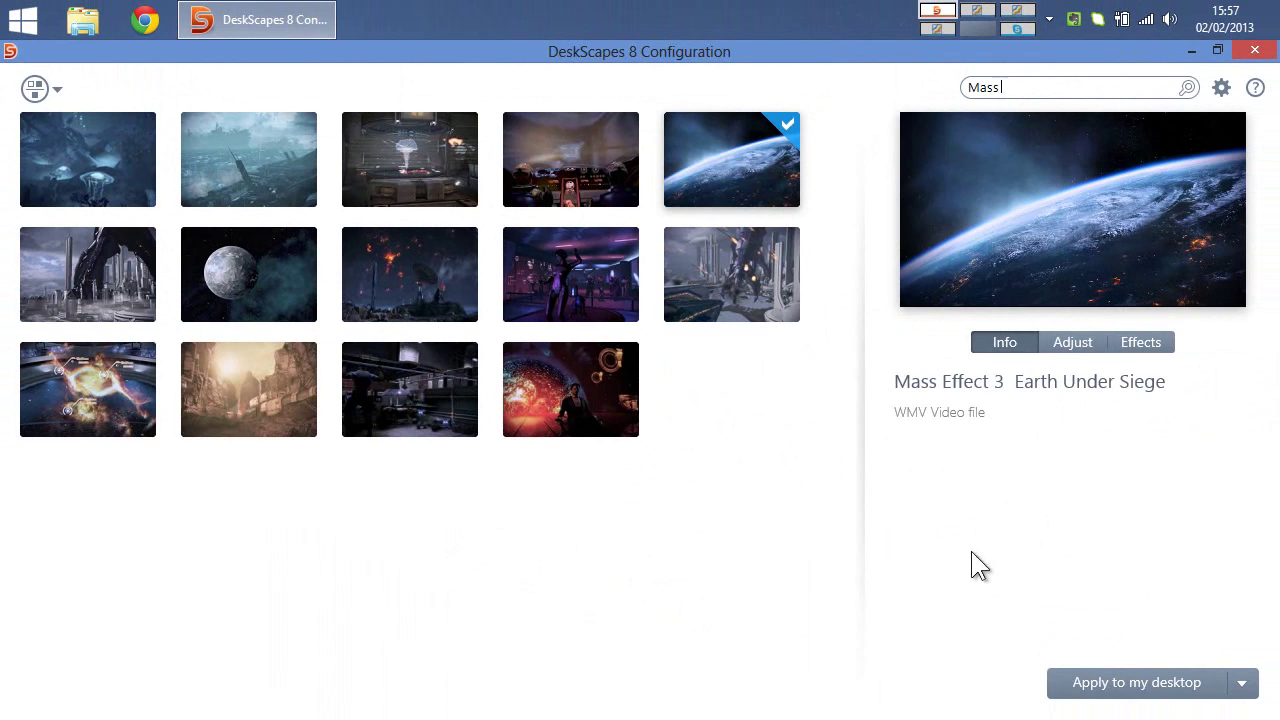
Set Illium the Garden World as the desktop dream and check it by minimizing and restoring DeskScapes.
click(251, 280)
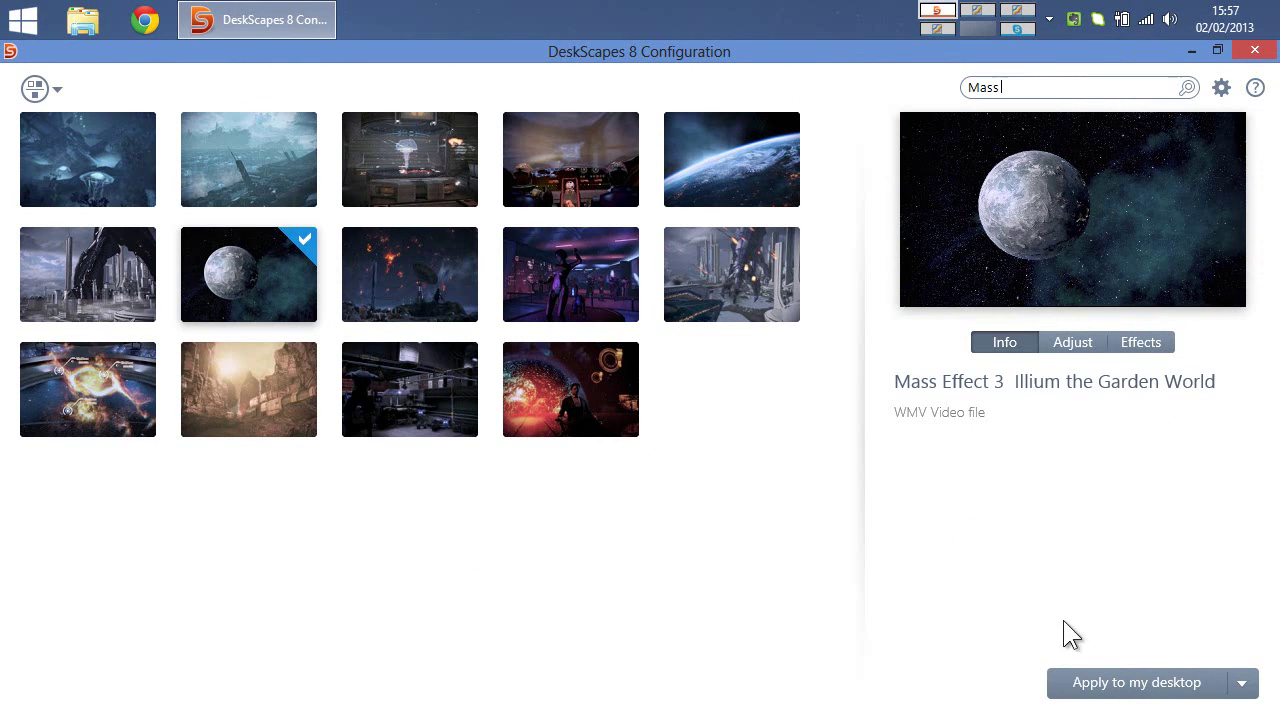
click(1190, 51)
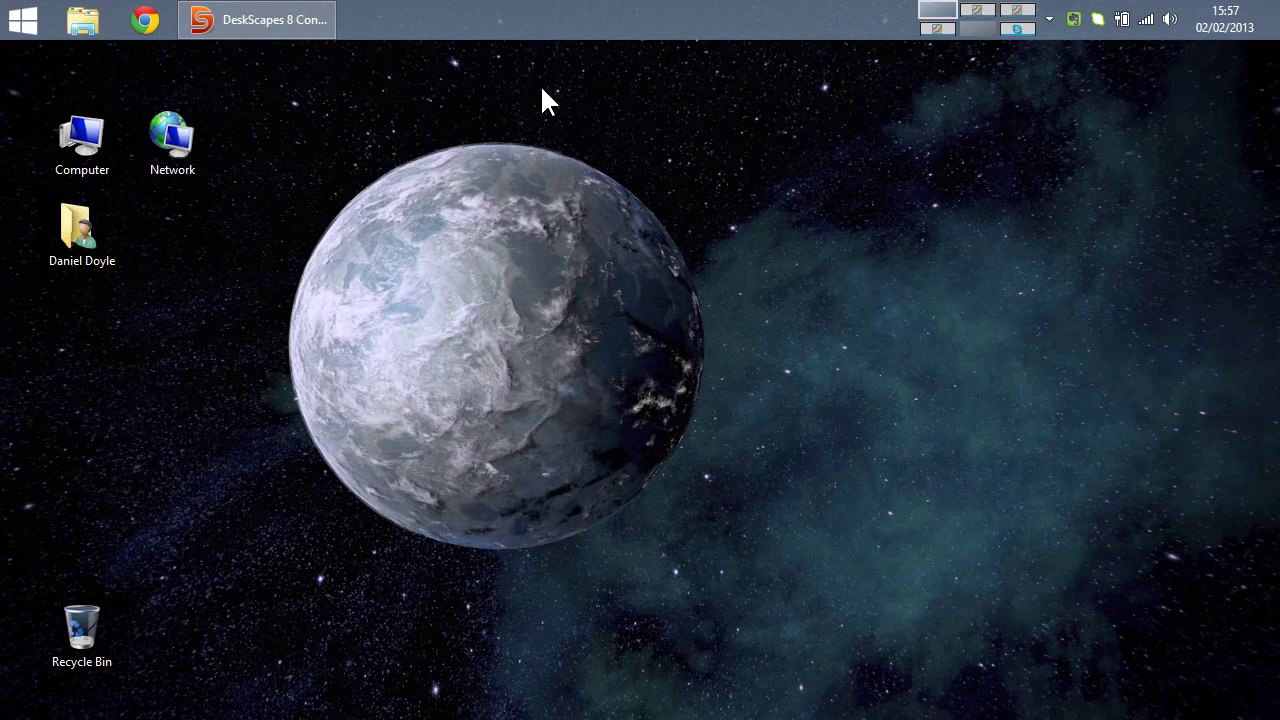
click(276, 30)
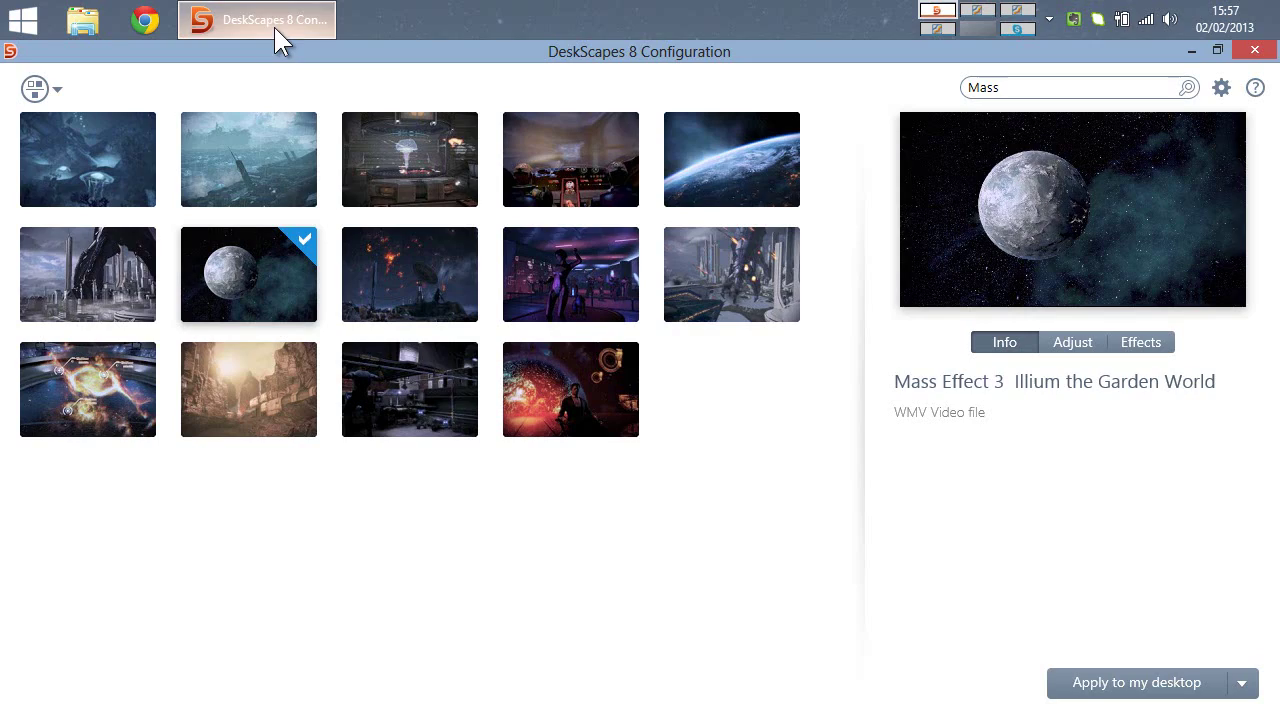
click(1193, 52)
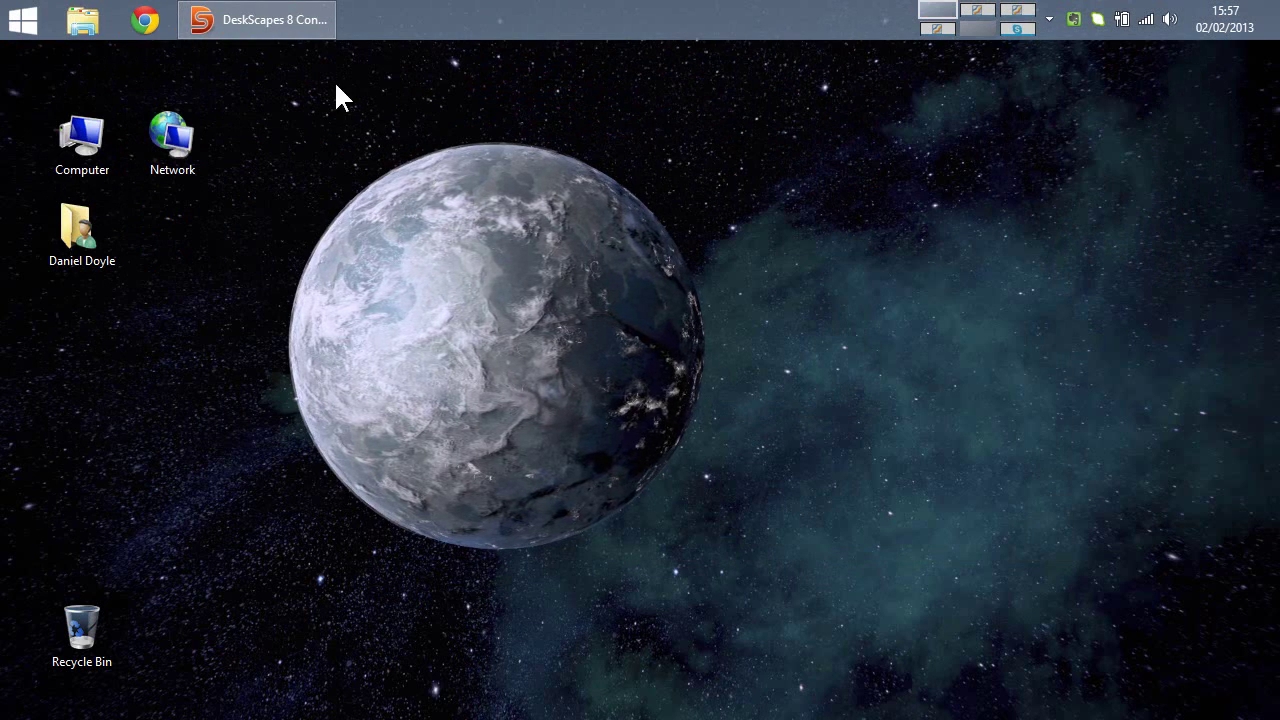
mouse_move(297, 30)
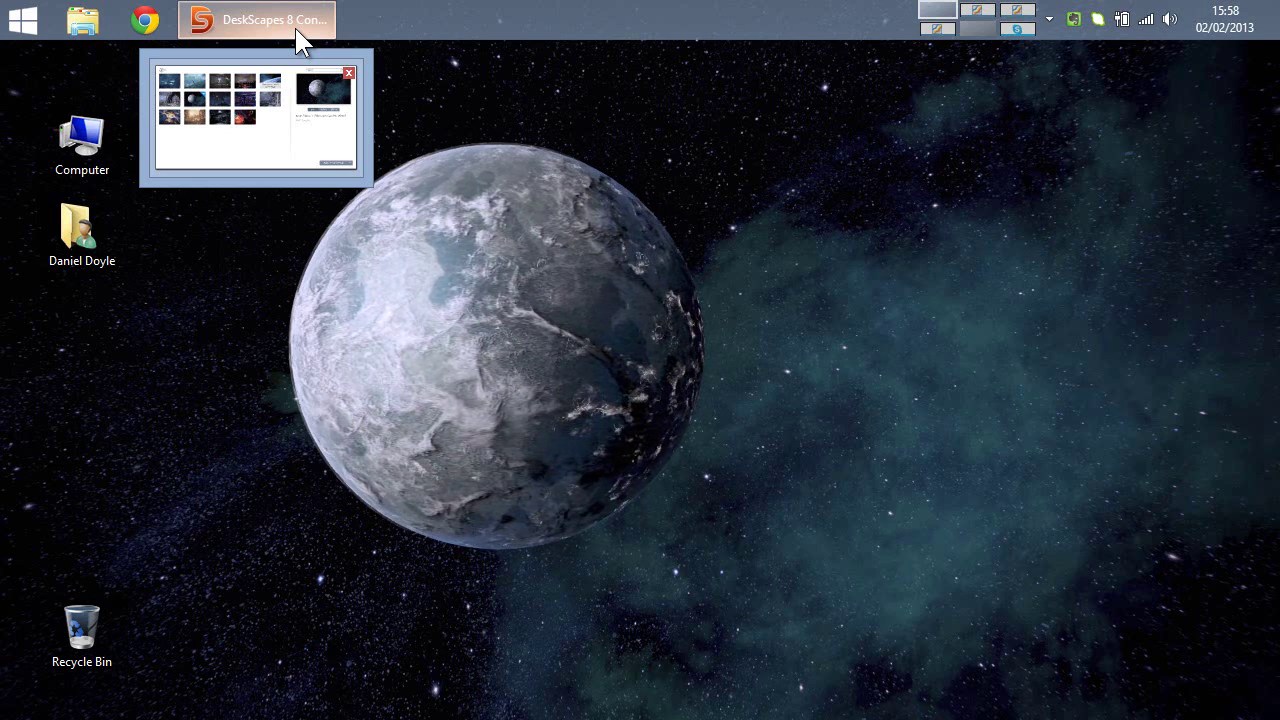
Turn off 'Pause dream when windows are maximized' in the Advanced settings.
click(300, 38)
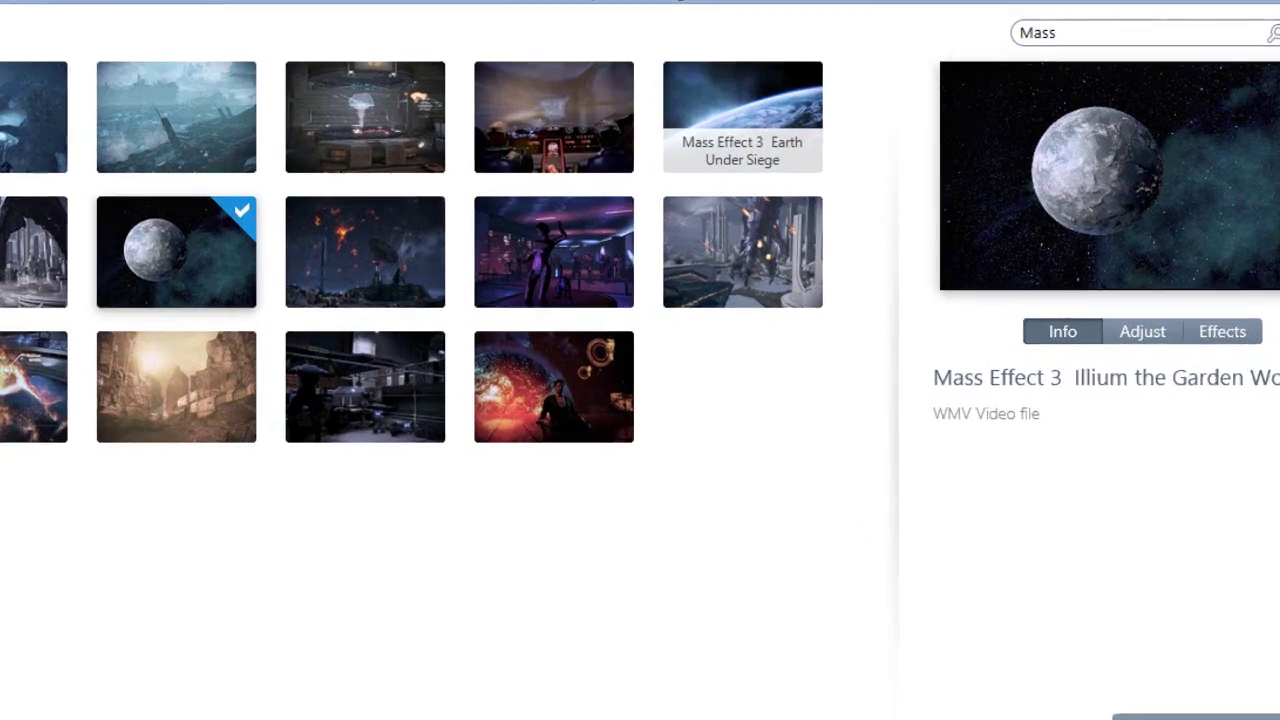
click(1221, 88)
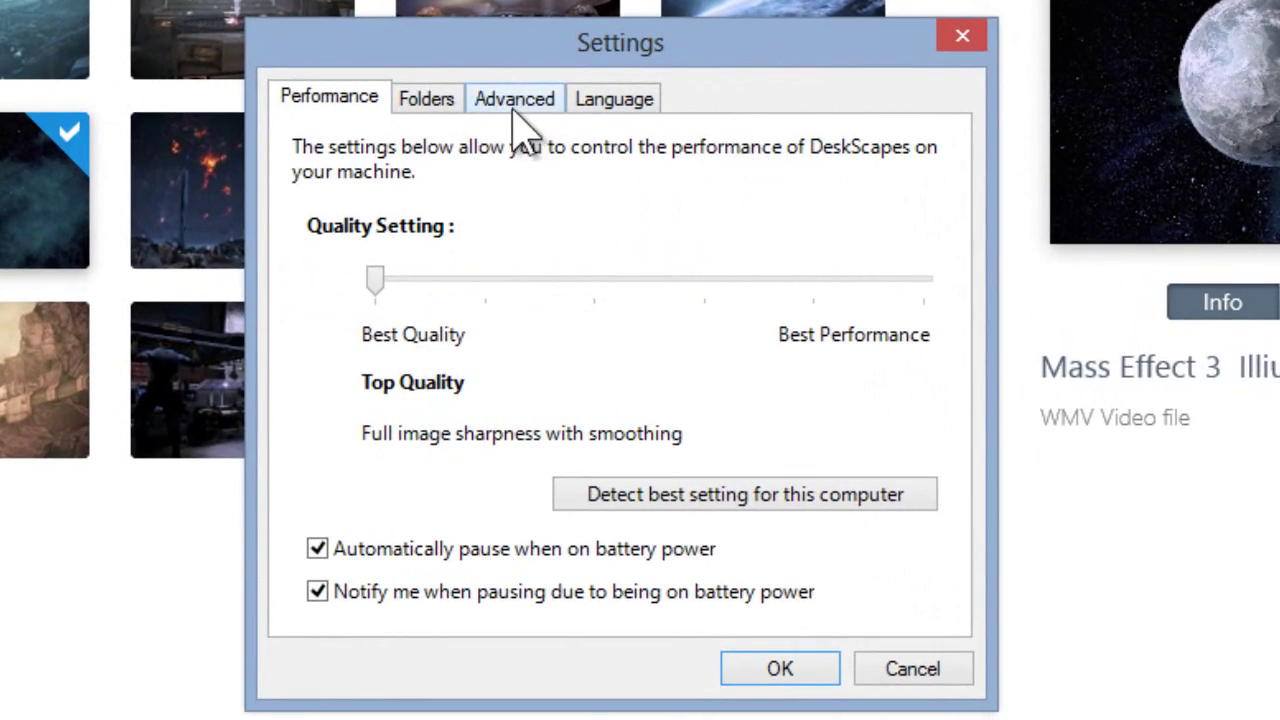
click(514, 100)
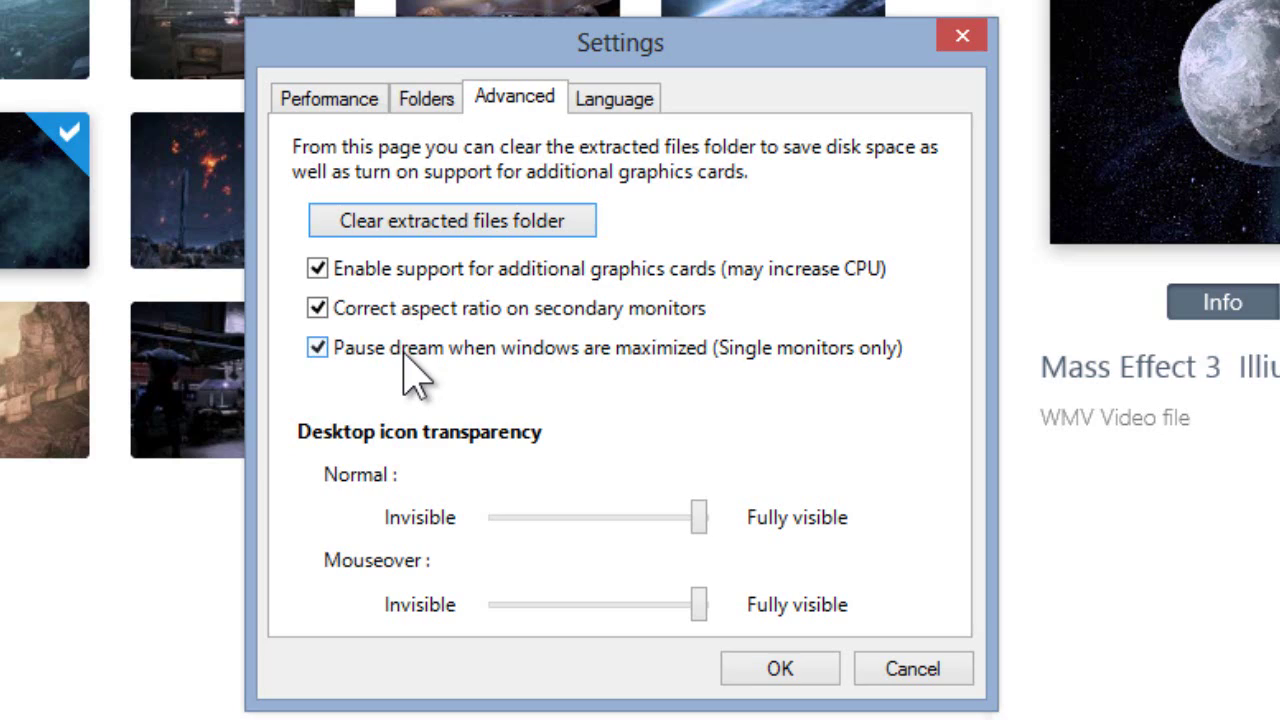
click(405, 360)
click(780, 668)
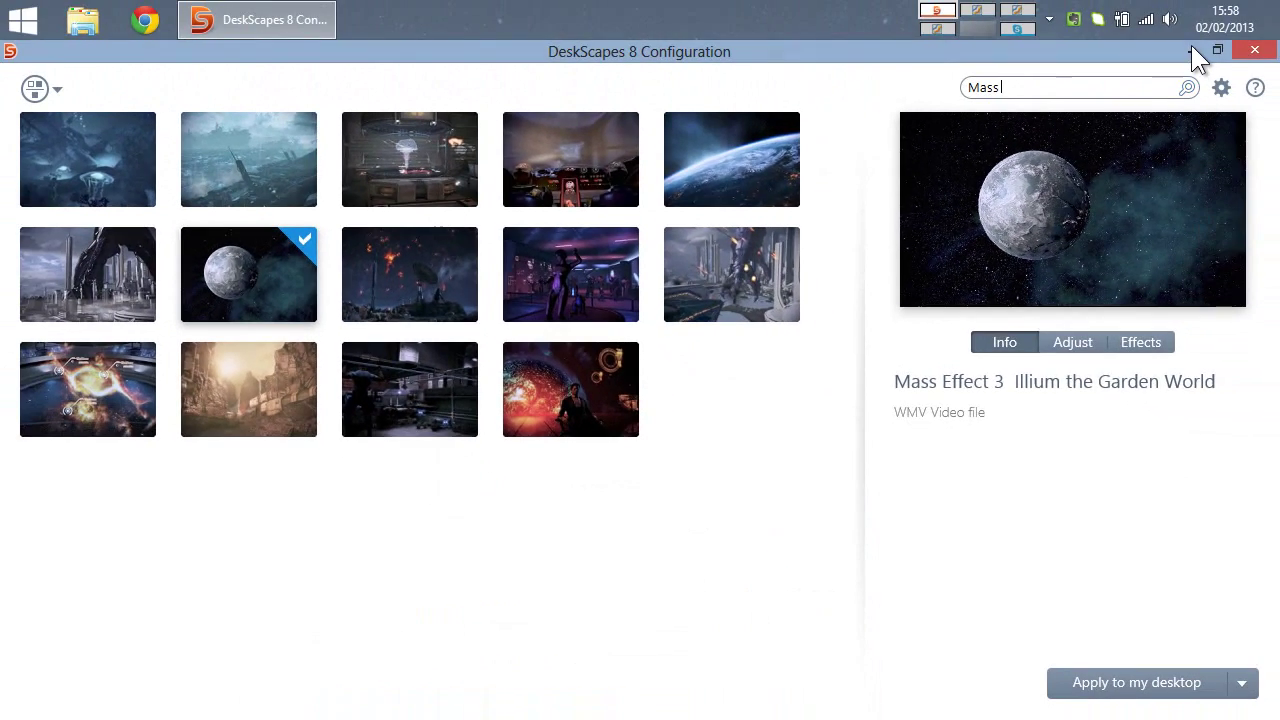
Minimize and restore DeskScapes twice to watch the desktop dream with pausing off.
click(1191, 48)
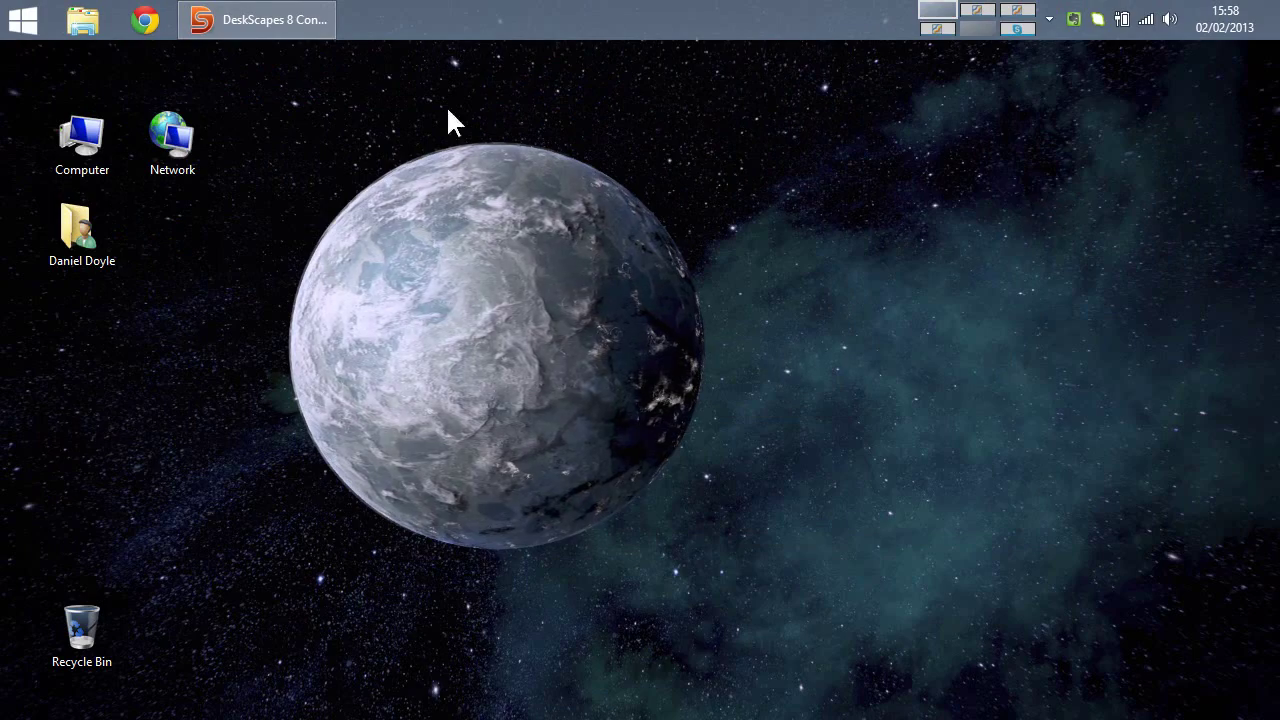
click(298, 17)
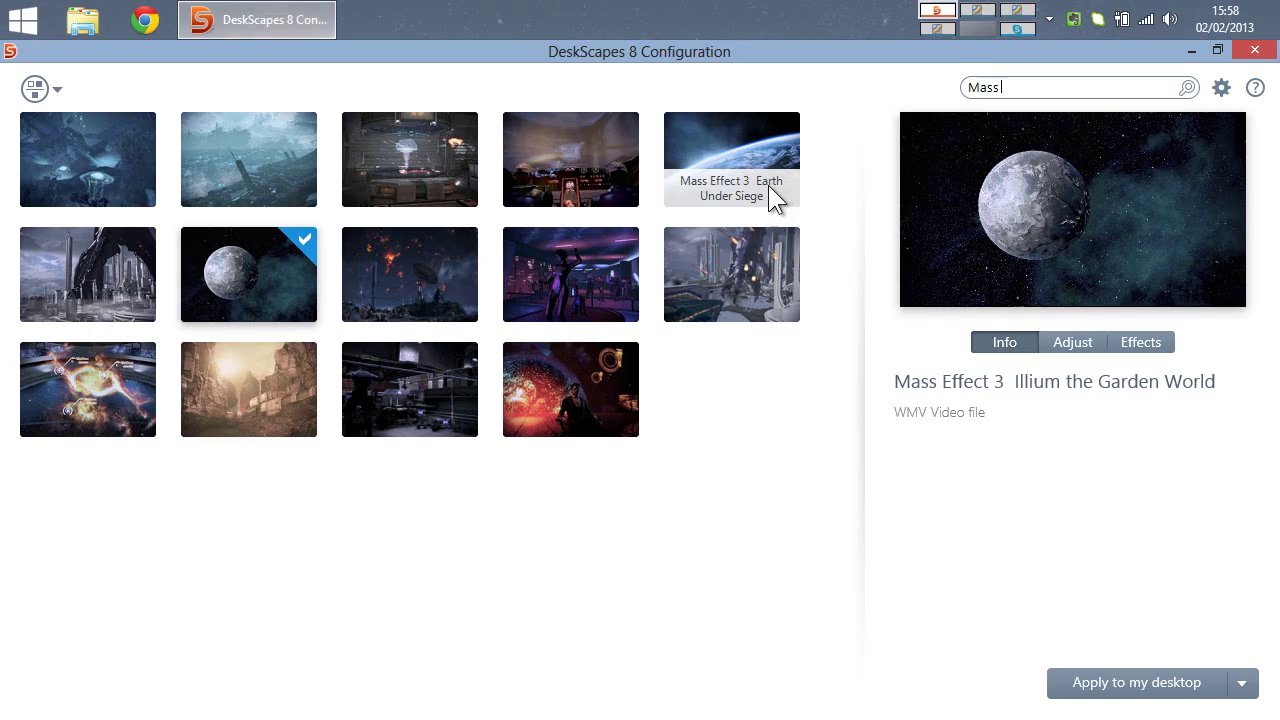
click(1196, 54)
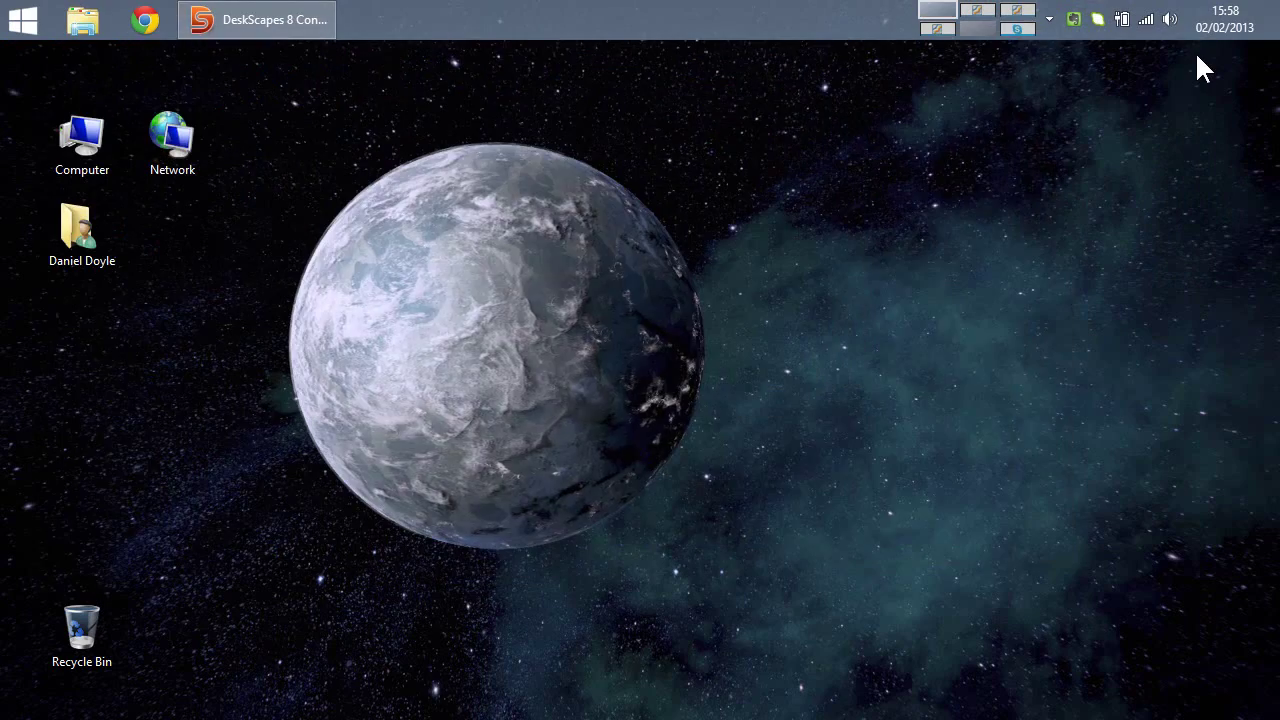
click(282, 33)
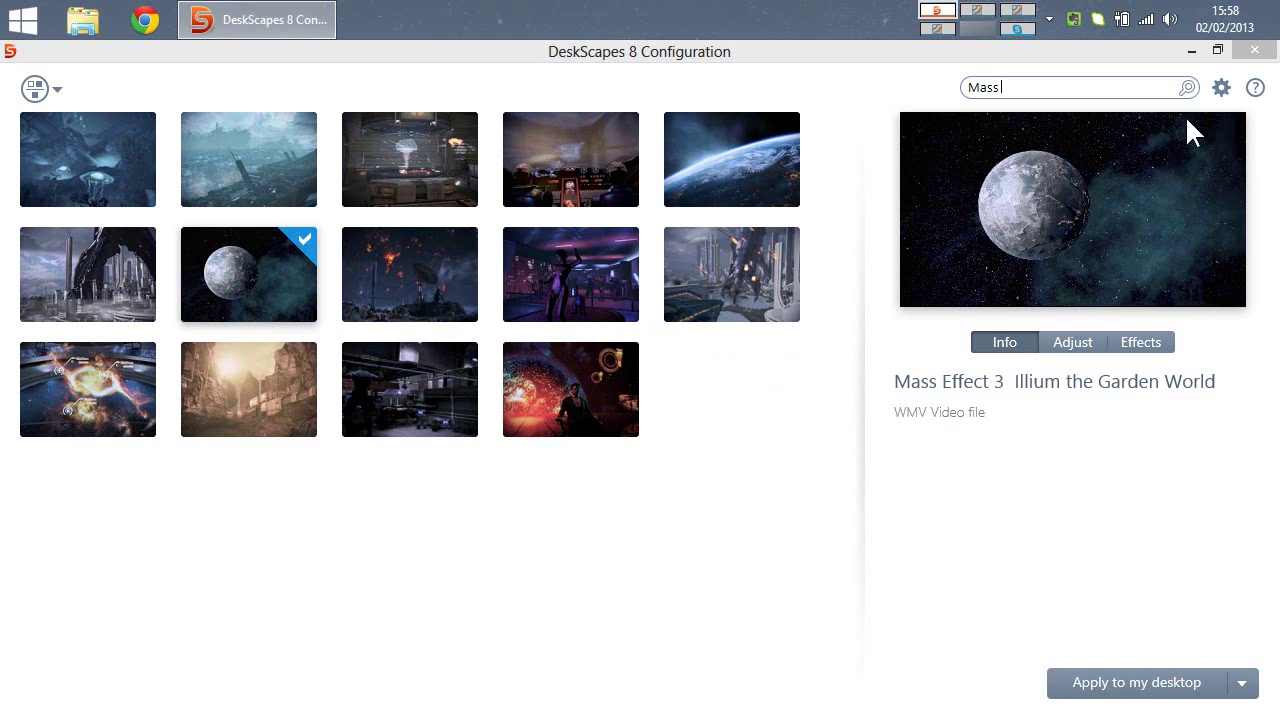
Re-enable 'Pause dream when windows are maximized' in the Advanced settings and save.
click(1221, 87)
click(580, 218)
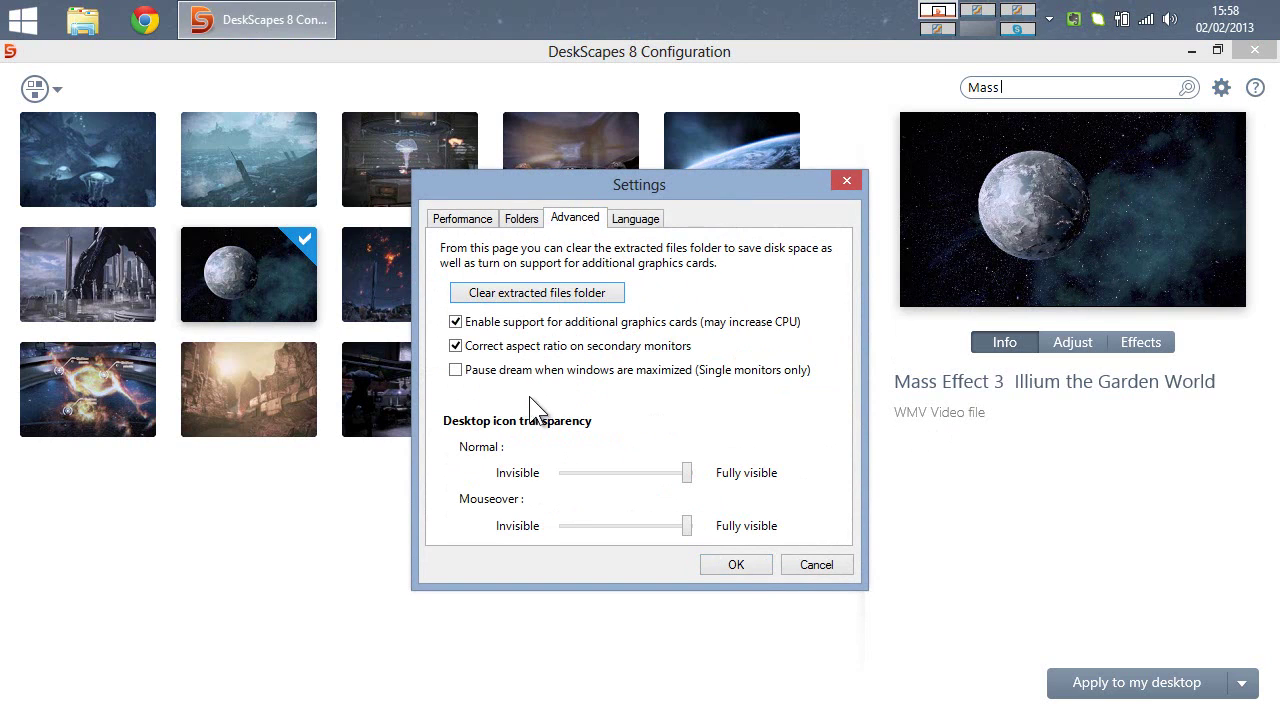
click(509, 368)
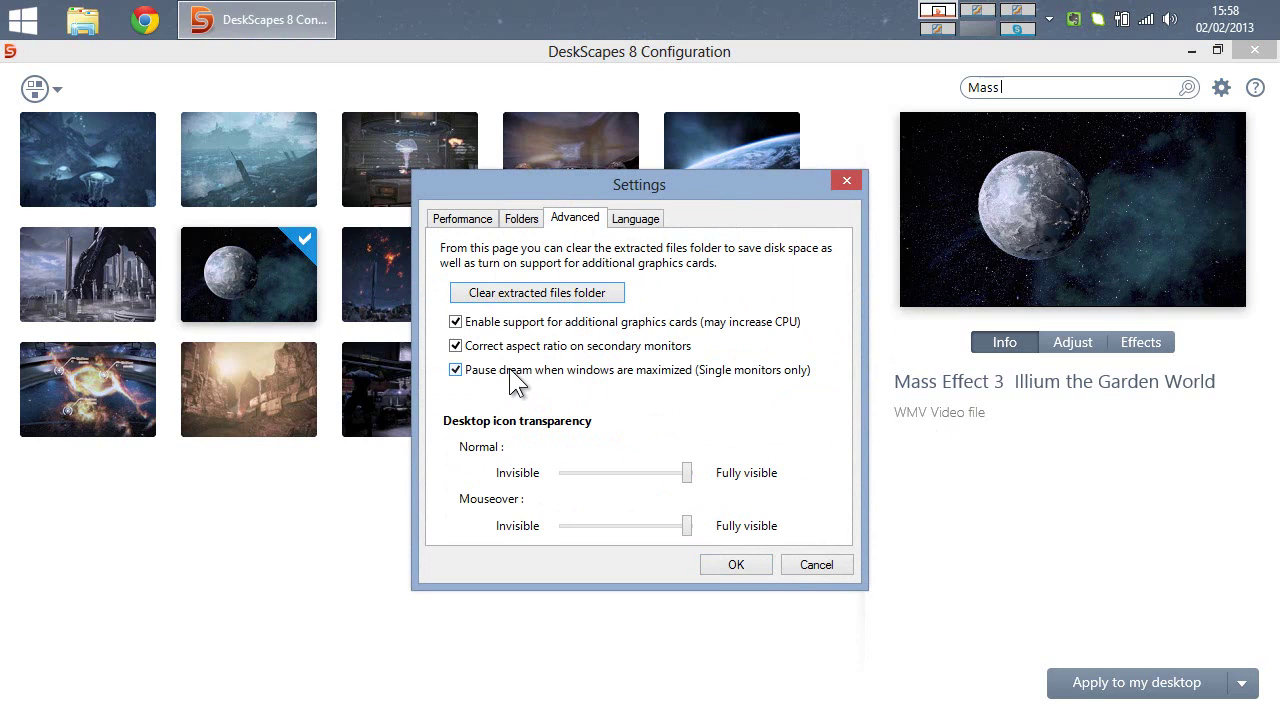
click(742, 565)
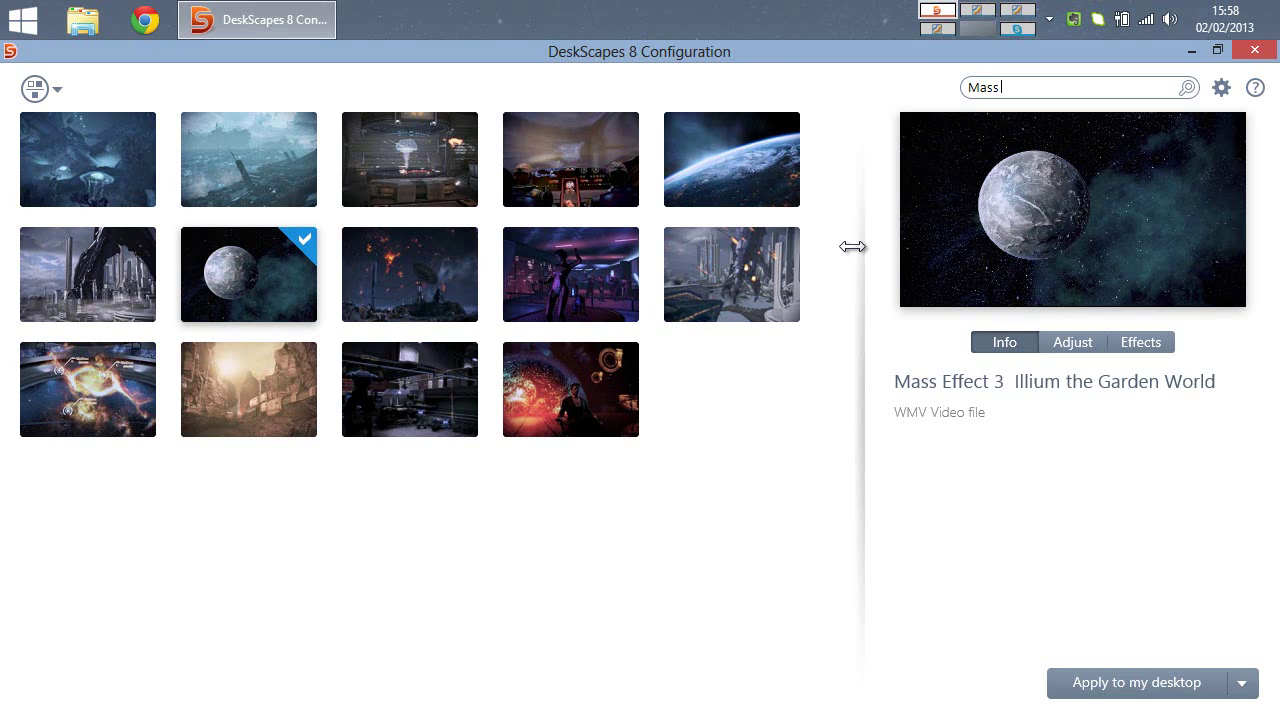
Close the DeskScapes 8 configuration window, leaving the Illium dream playing on the desktop.
click(1257, 49)
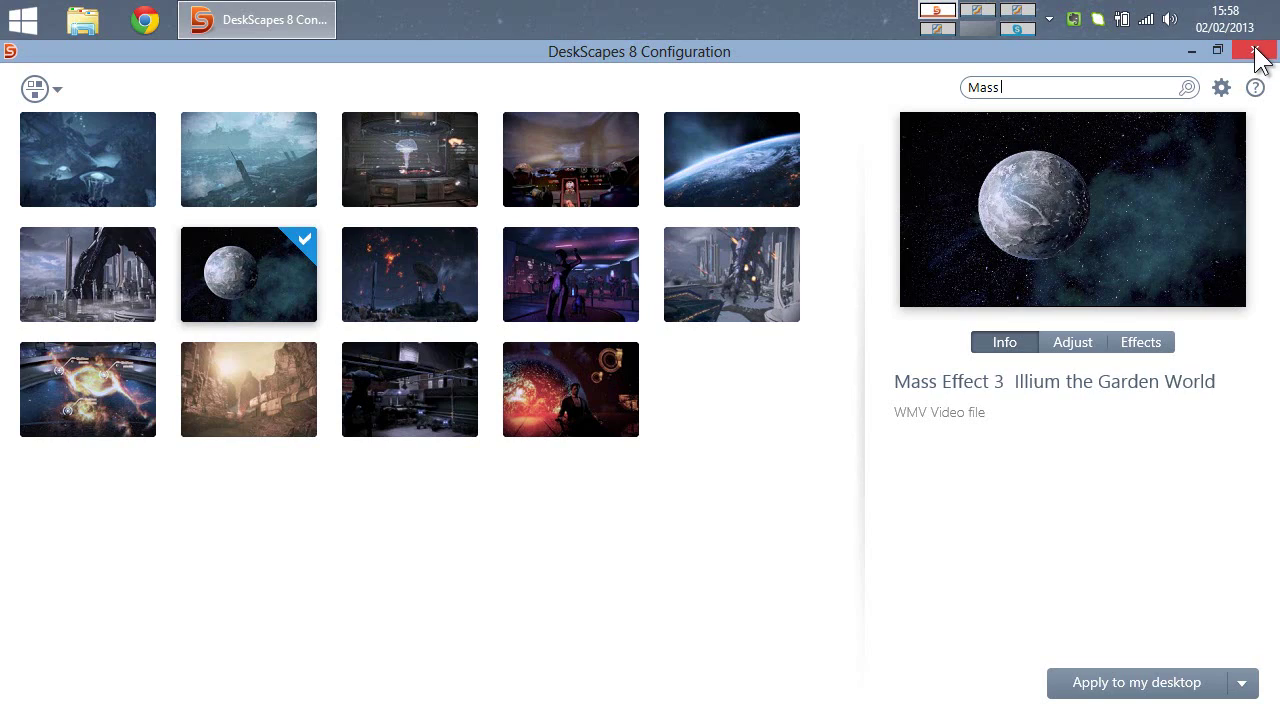